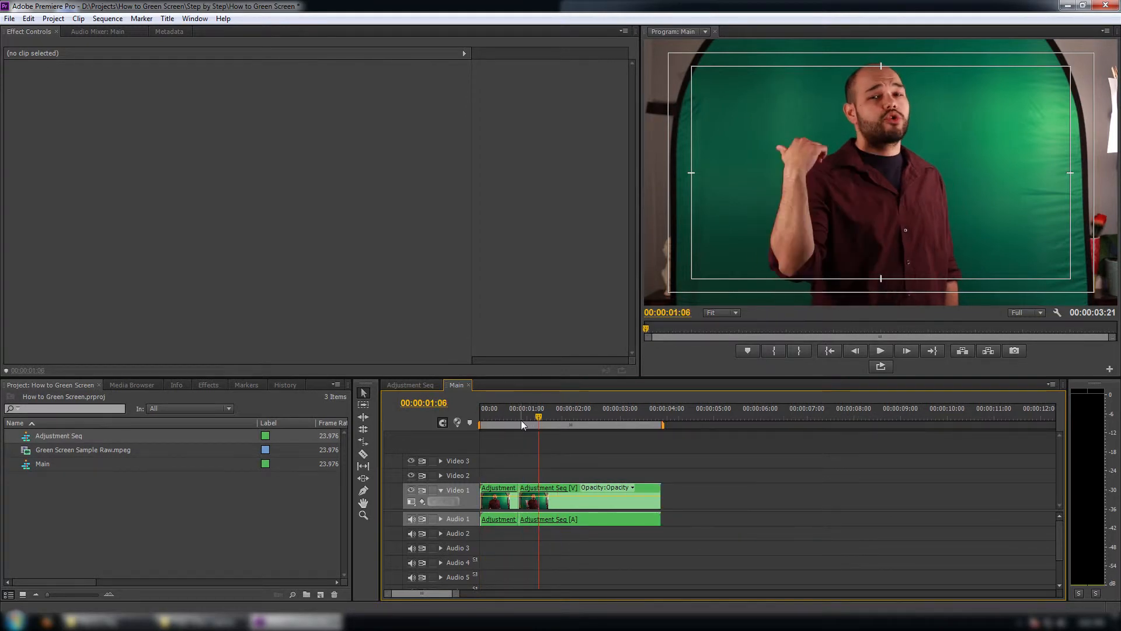
Step: In the Adjustment Seq sequence, replace the Green Screen Sample Raw.mpeg clip with a linked After Effects composition
{"action": "left_click", "coordinate": [411, 383]}
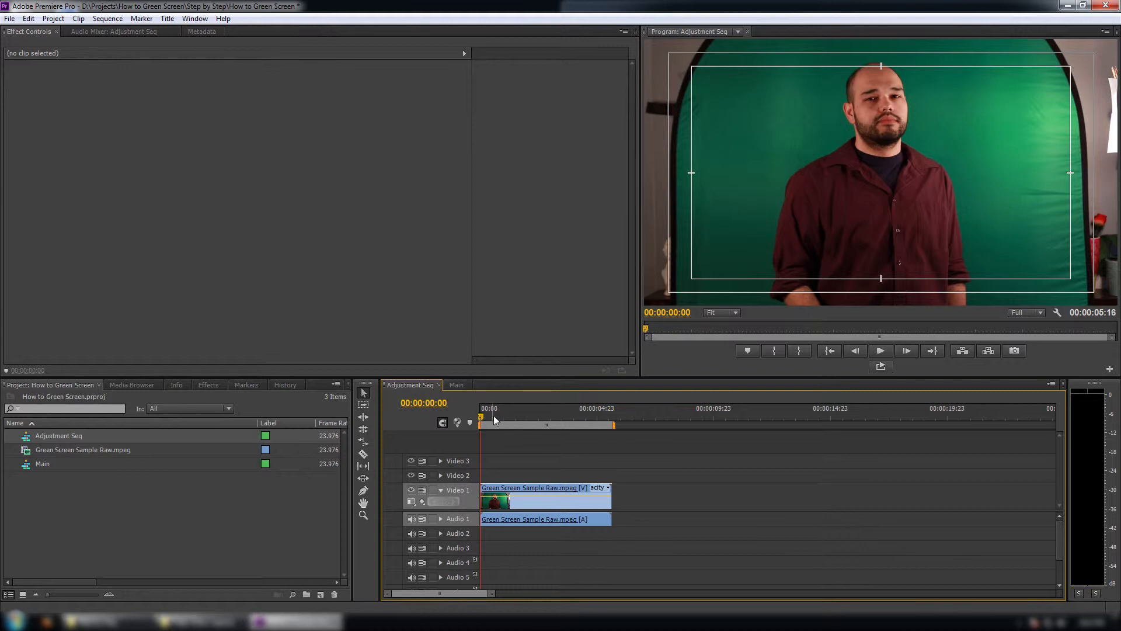
{"action": "mouse_move", "coordinate": [503, 418]}
{"action": "left_mouse_down"}
{"action": "mouse_move", "coordinate": [527, 422]}
{"action": "mouse_move", "coordinate": [507, 423]}
{"action": "left_mouse_up"}
{"action": "left_click", "coordinate": [456, 385]}
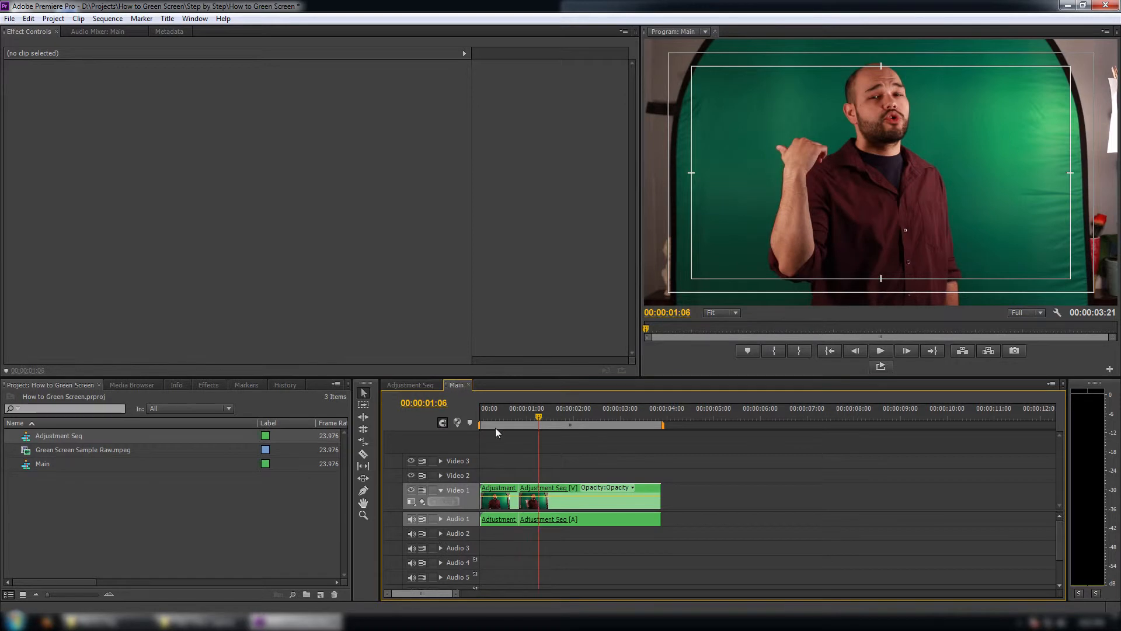
{"action": "mouse_move", "coordinate": [507, 415]}
{"action": "left_mouse_down"}
{"action": "mouse_move", "coordinate": [548, 420]}
{"action": "mouse_move", "coordinate": [510, 424]}
{"action": "left_mouse_up"}
{"action": "left_click", "coordinate": [411, 384]}
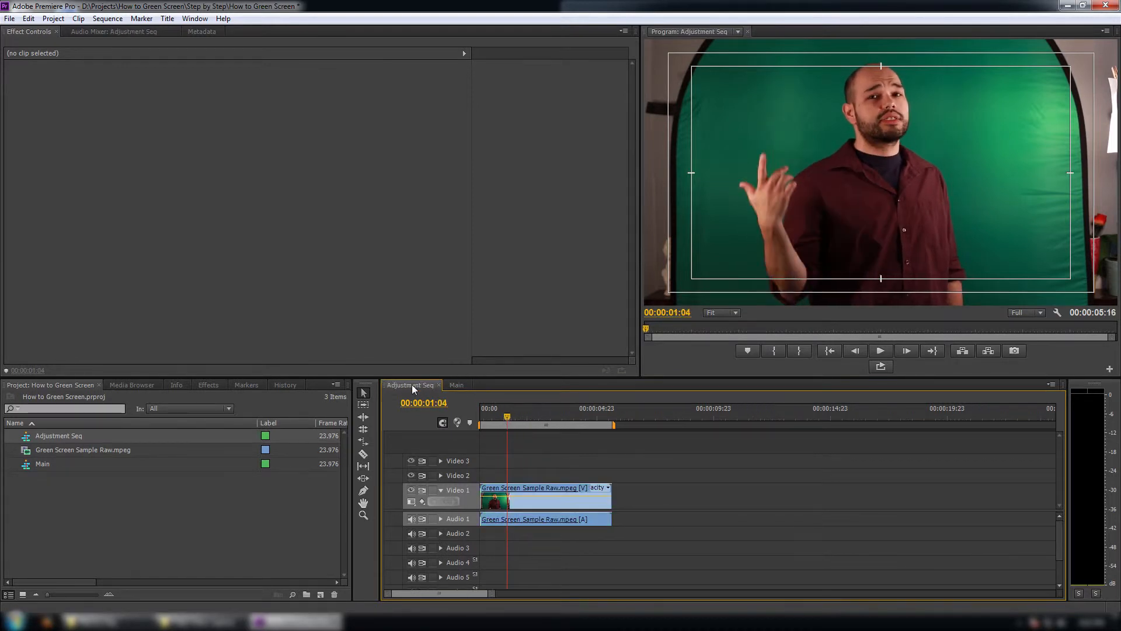
{"action": "left_click", "coordinate": [525, 505]}
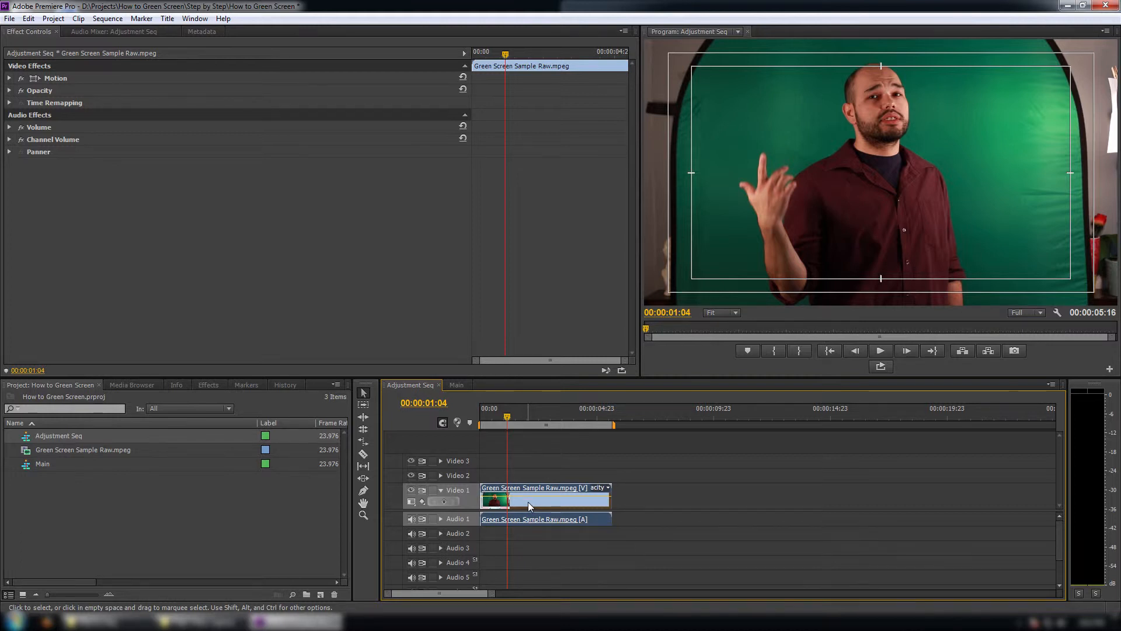
{"action": "right_click", "coordinate": [529, 503]}
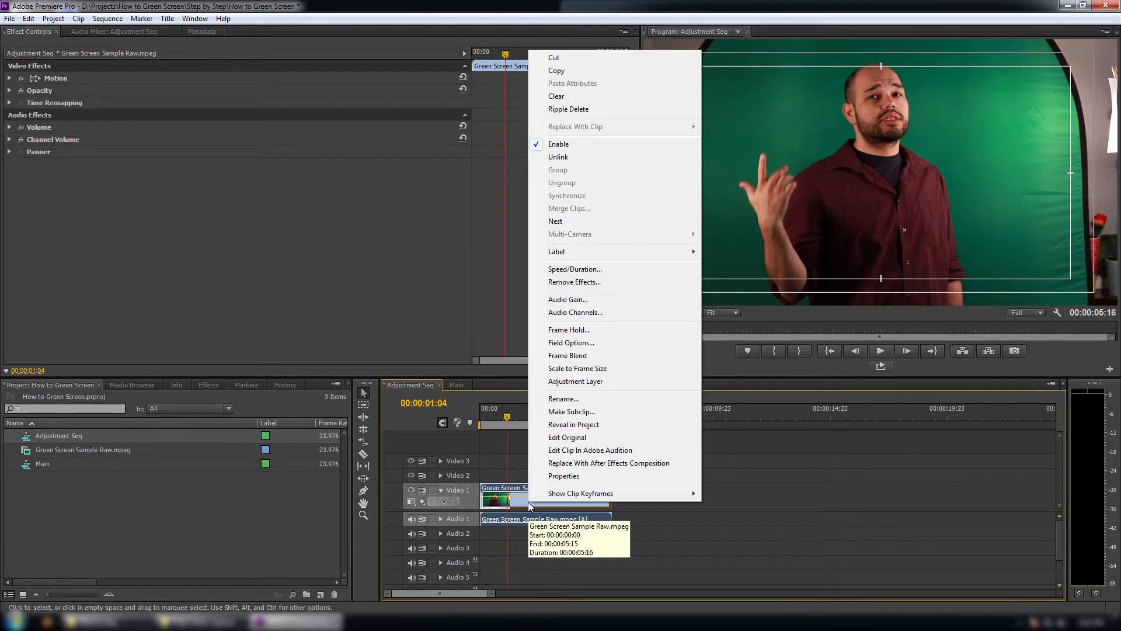
{"action": "left_click", "coordinate": [579, 464]}
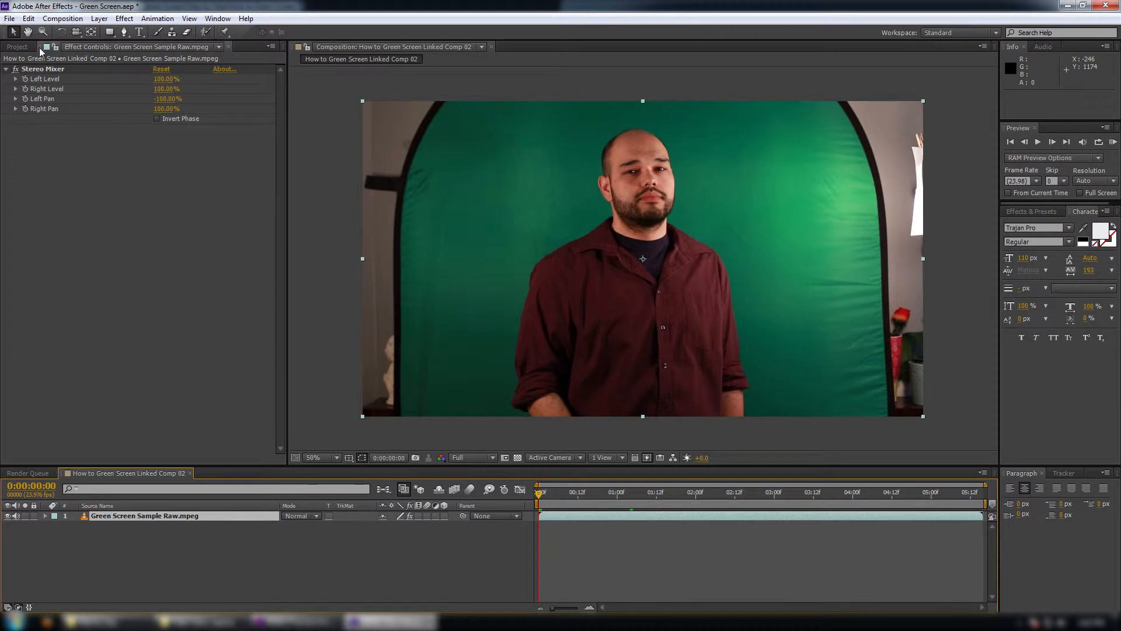
Step: In After Effects, import Main Set.tif from its folder and place it beneath the Green Screen Sample Raw.mpeg layer in the composition
{"action": "left_click", "coordinate": [17, 47]}
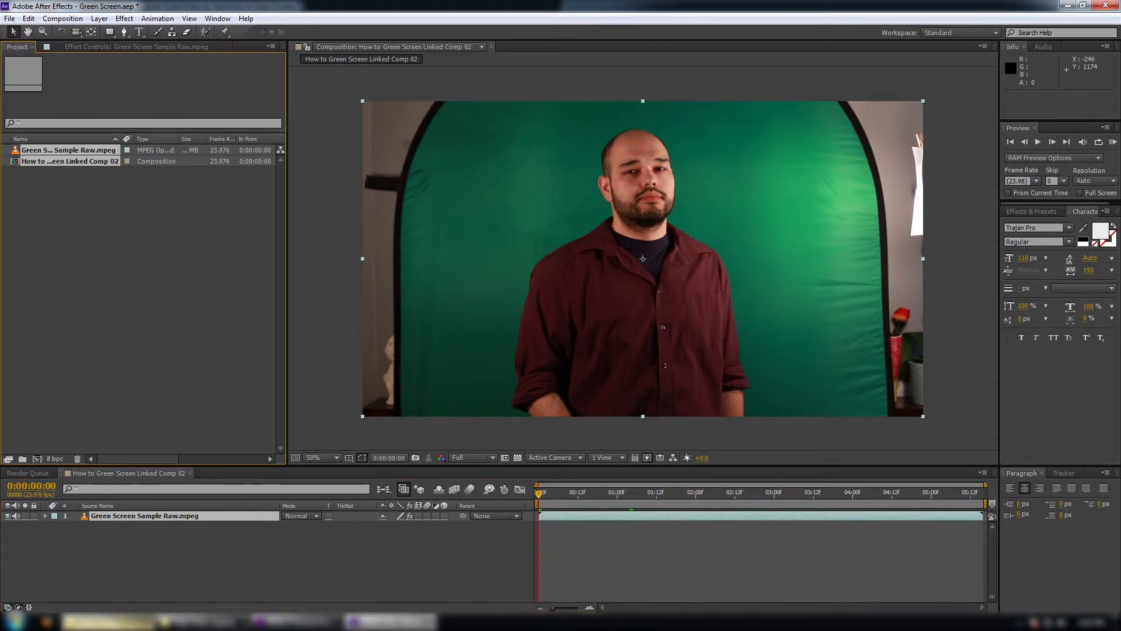
{"action": "left_click", "coordinate": [108, 621]}
{"action": "left_click", "coordinate": [87, 570]}
{"action": "left_click_drag", "start_coordinate": [832, 92], "coordinate": [205, 295]}
{"action": "left_click", "coordinate": [368, 13]}
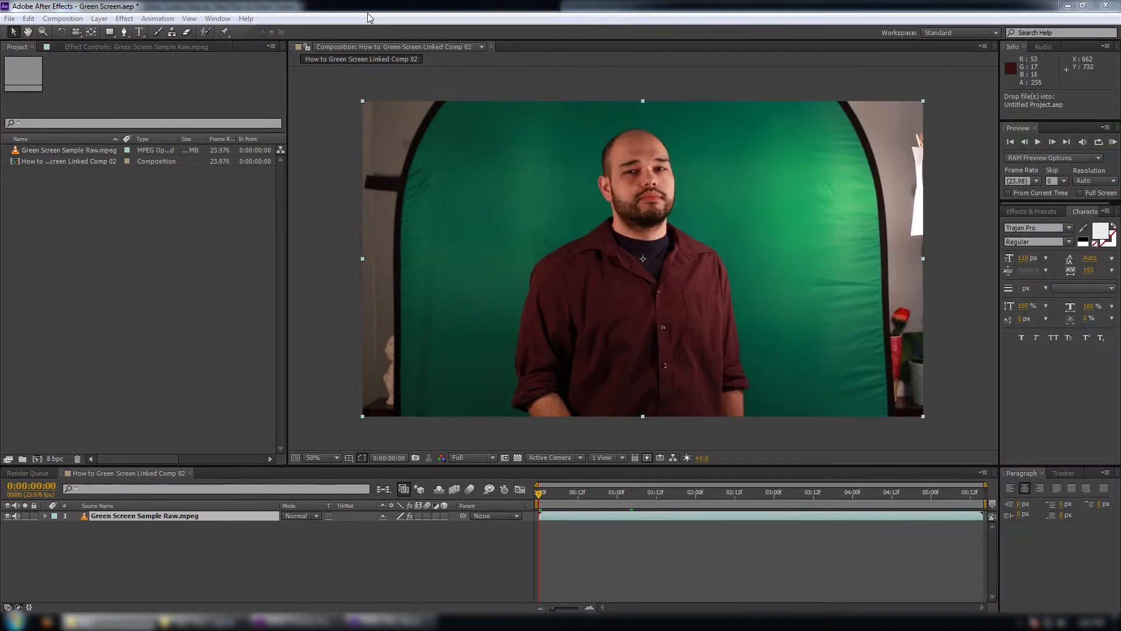
{"action": "left_click_drag", "start_coordinate": [27, 173], "coordinate": [65, 527]}
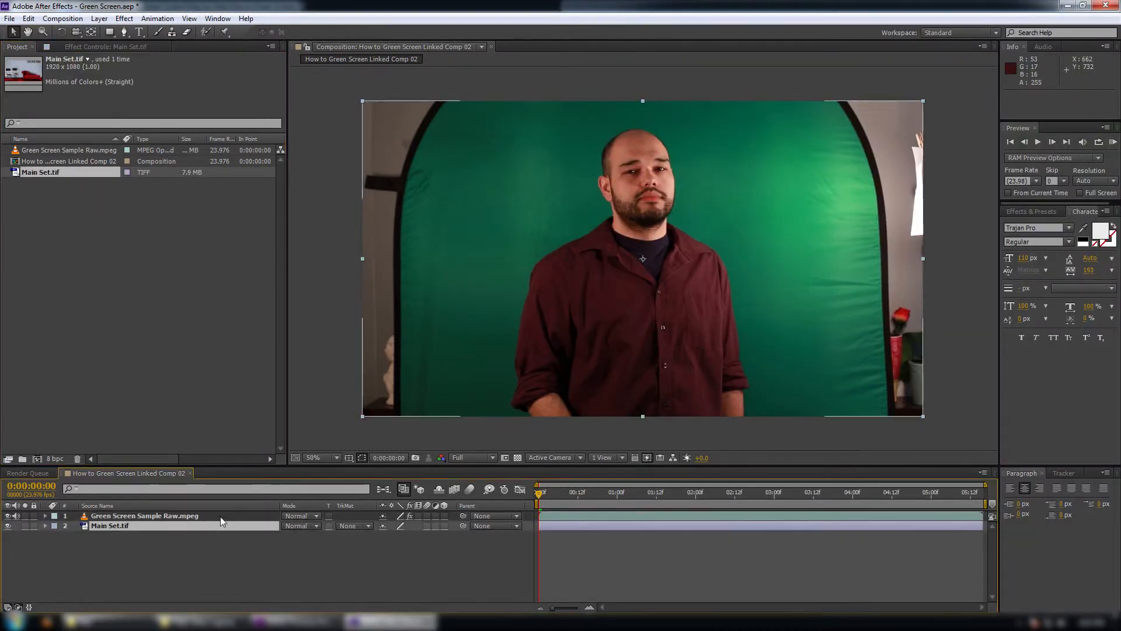
Step: Go to 0:00:01:00 and temporarily hide the green screen footage layer to check the background set behind it
{"action": "left_click", "coordinate": [617, 493]}
{"action": "left_click", "coordinate": [8, 517]}
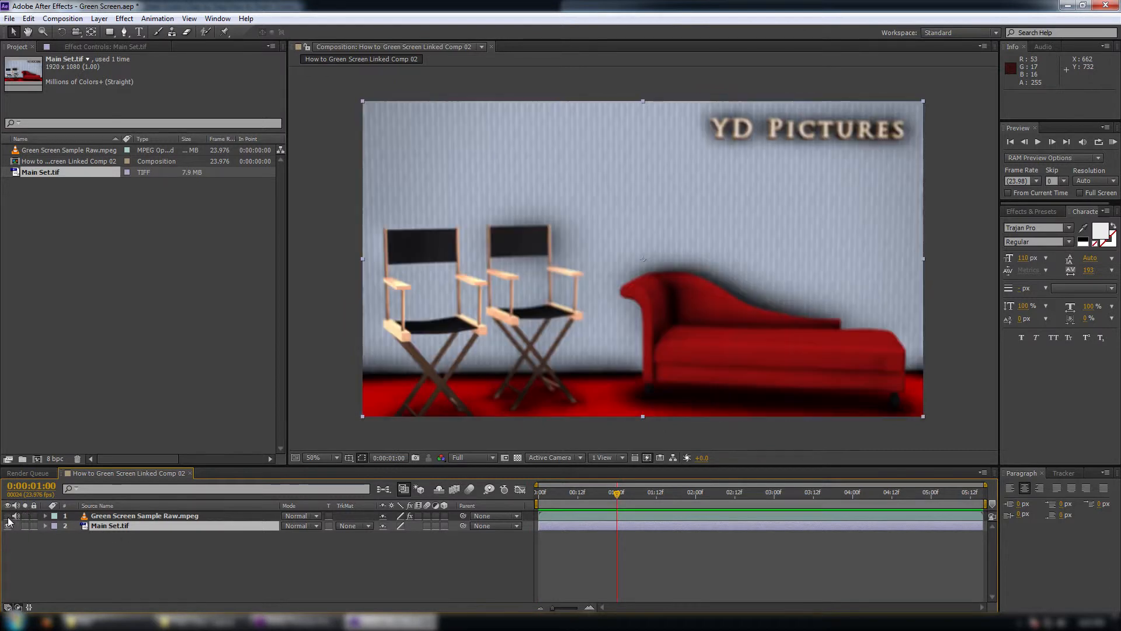
{"action": "left_click", "coordinate": [8, 516]}
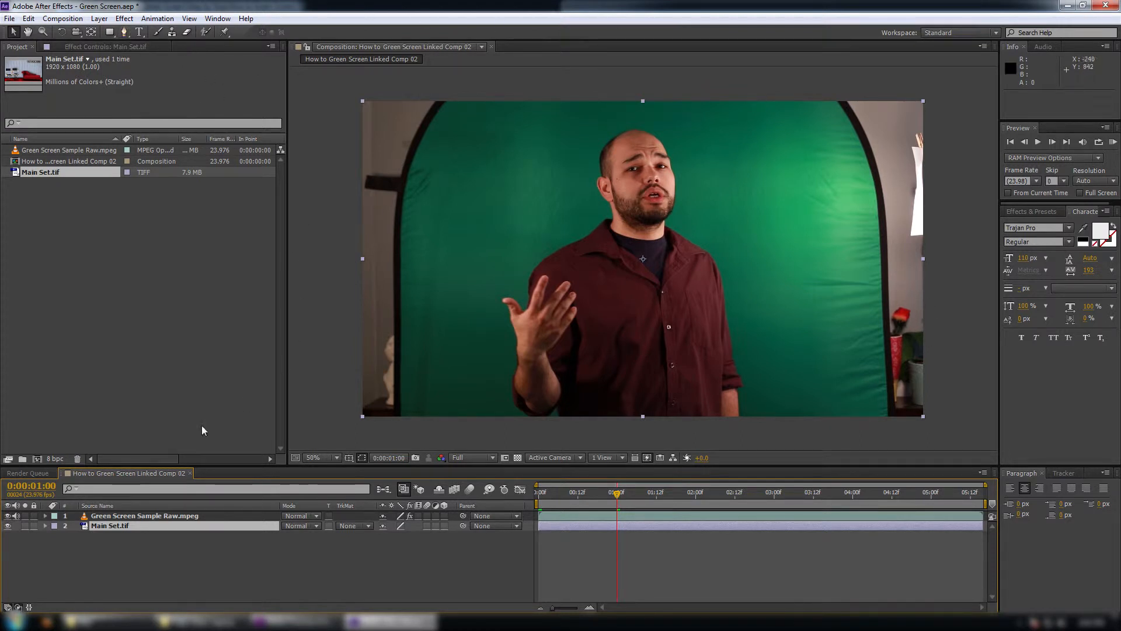
Step: Draw a closed six-point Pen mask on the Green Screen Sample Raw.mpeg layer, following the inside edge of the green backdrop around the man
{"action": "left_click", "coordinate": [133, 515]}
{"action": "left_click", "coordinate": [124, 32]}
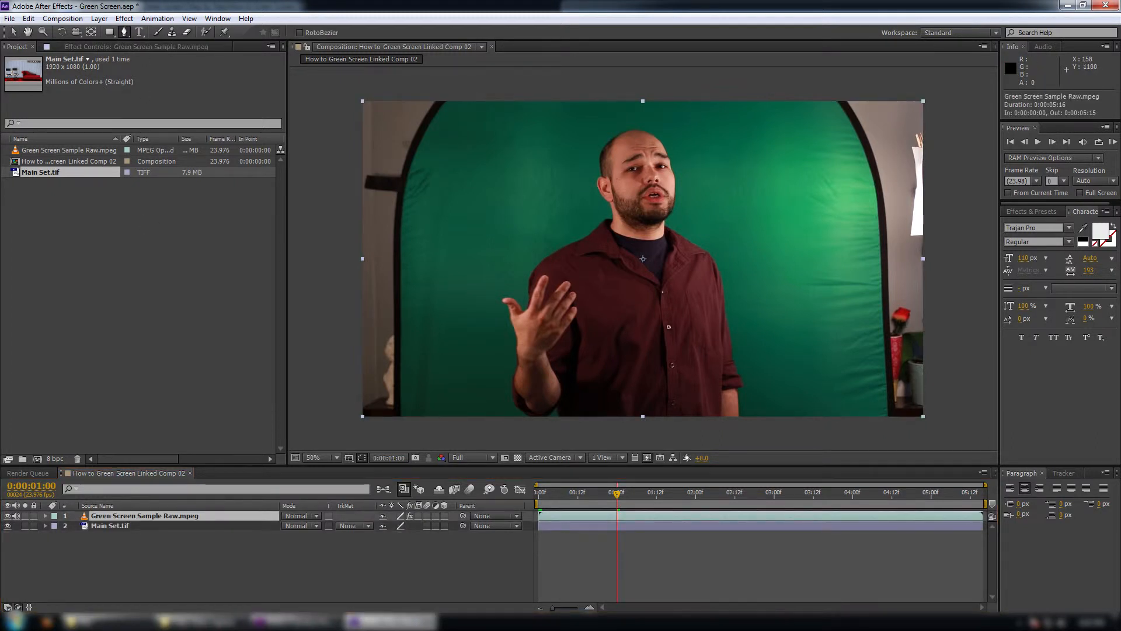
{"action": "left_click", "coordinate": [413, 227]}
{"action": "left_click", "coordinate": [408, 422]}
{"action": "left_click", "coordinate": [452, 114]}
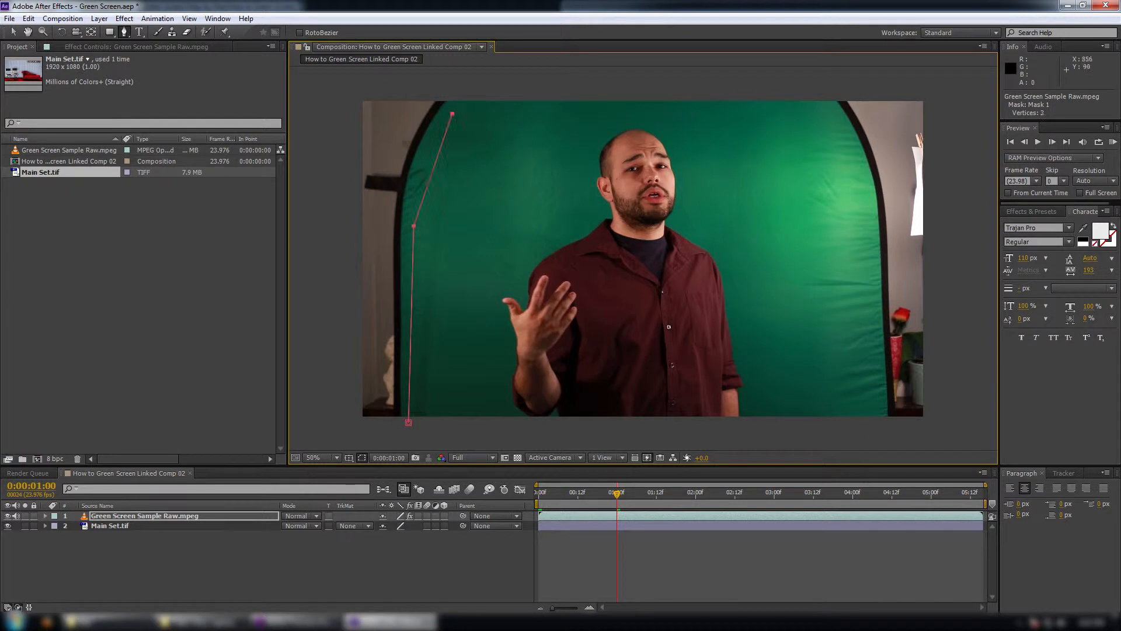
{"action": "left_click", "coordinate": [824, 109]}
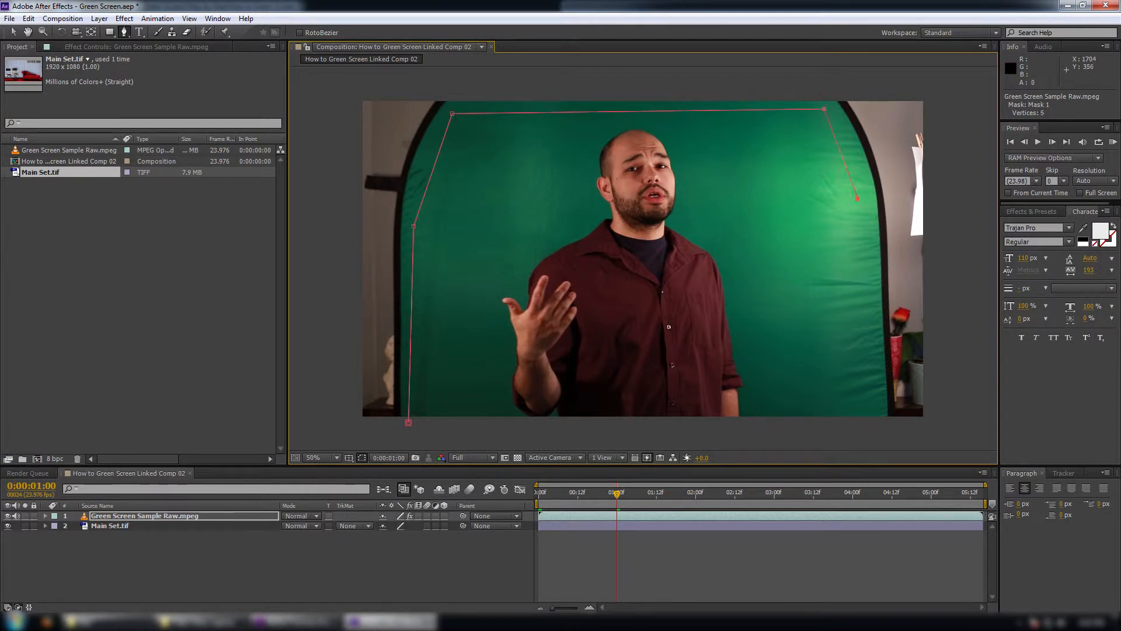
{"action": "left_click", "coordinate": [878, 426]}
{"action": "left_click", "coordinate": [408, 422]}
{"action": "key", "text": "v"}
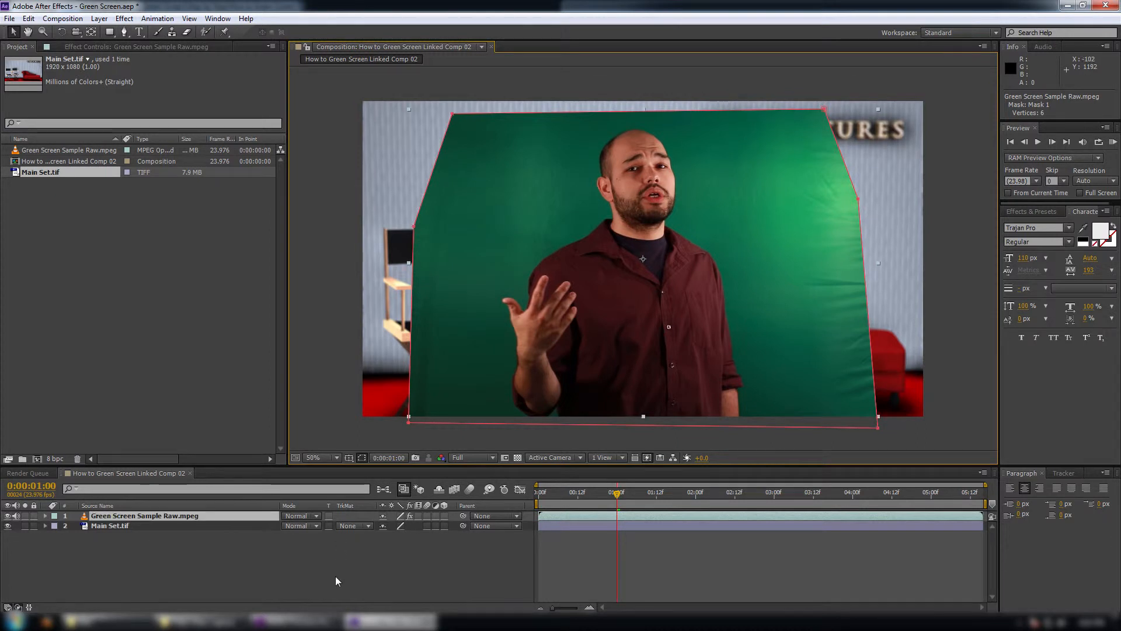
{"action": "left_click", "coordinate": [337, 582]}
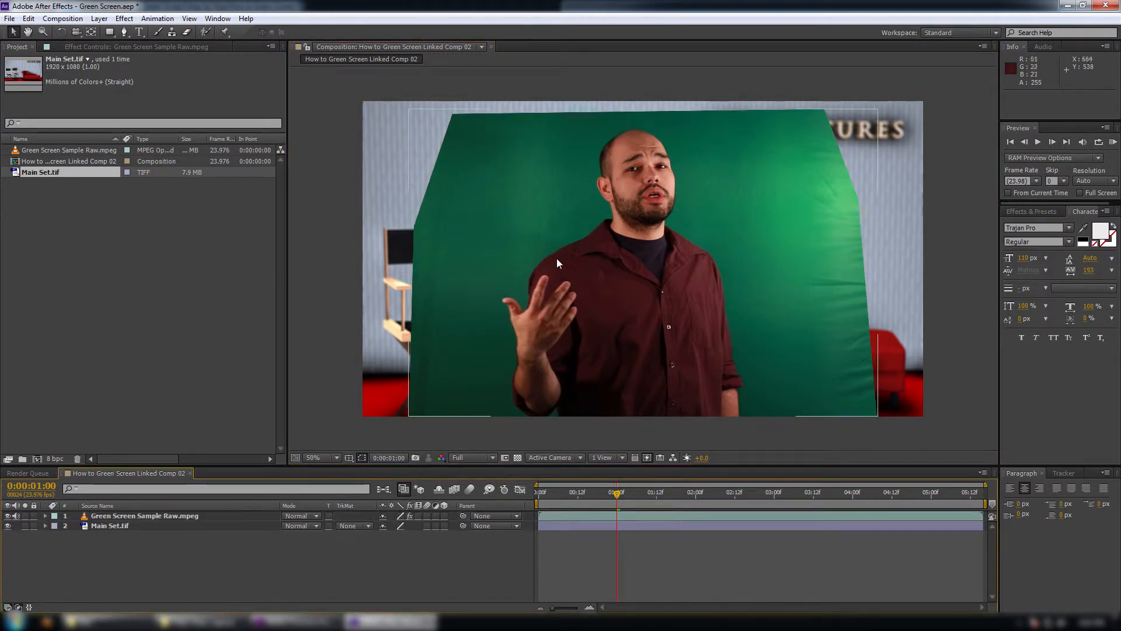
Step: Apply the Primatte Keyer effect to the Green Screen Sample Raw.mpeg layer
{"action": "left_click", "coordinate": [158, 516]}
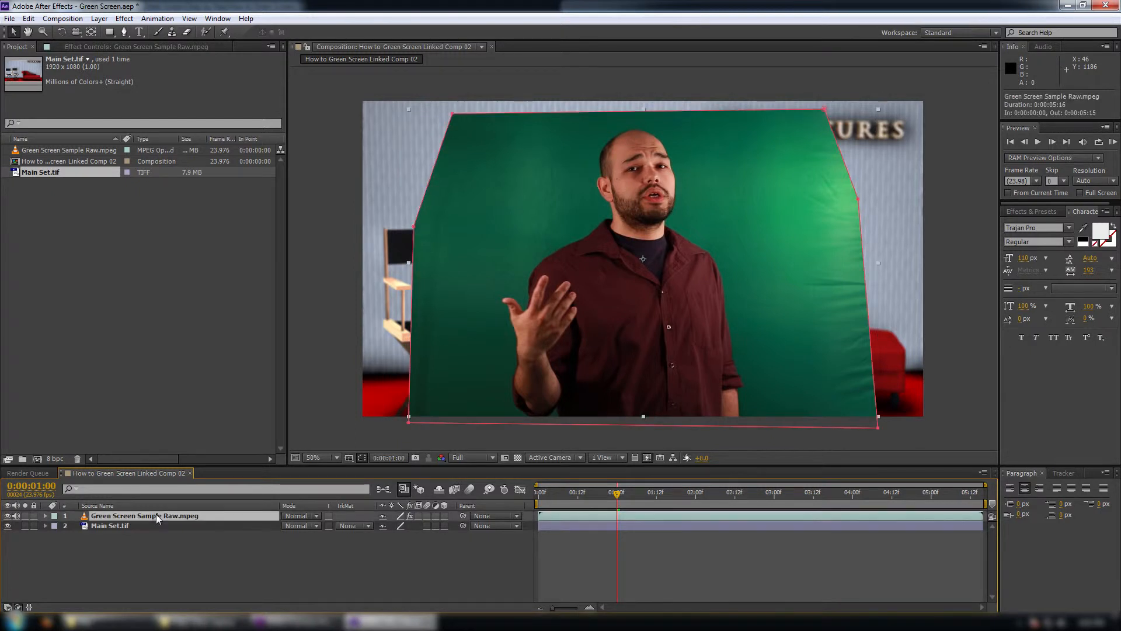
{"action": "left_click", "coordinate": [124, 19]}
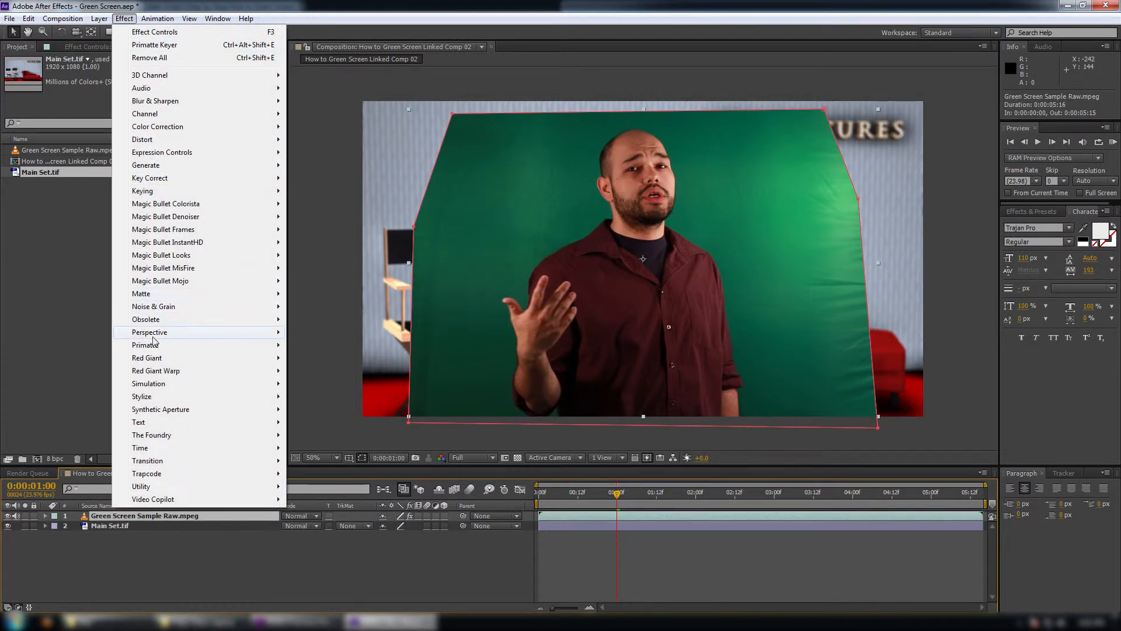
{"action": "mouse_move", "coordinate": [250, 349]}
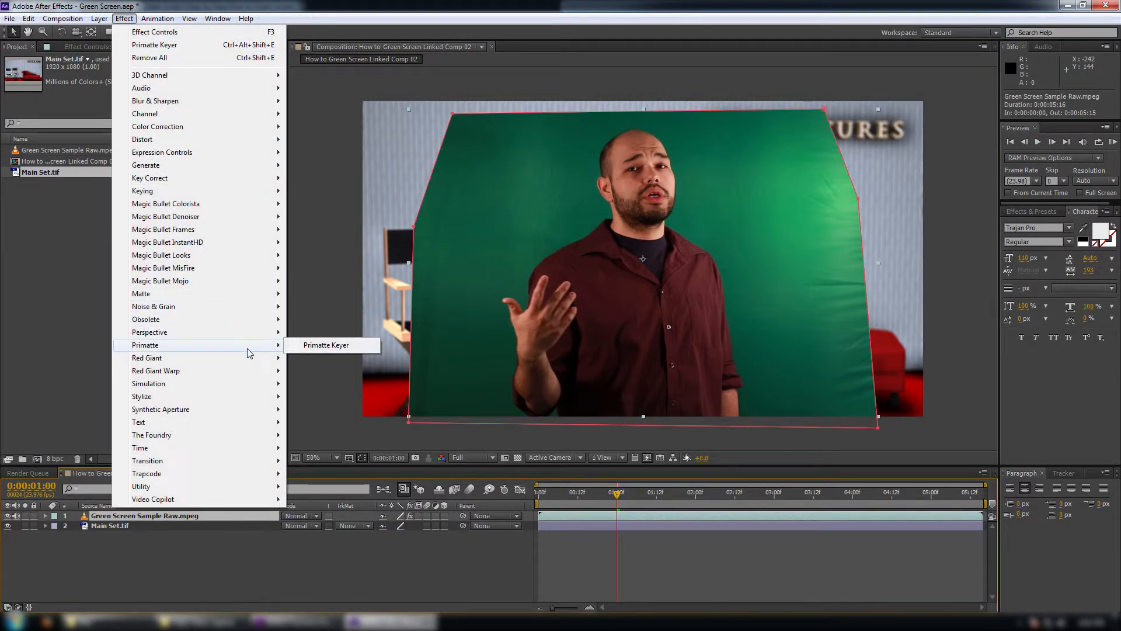
{"action": "left_click", "coordinate": [320, 346]}
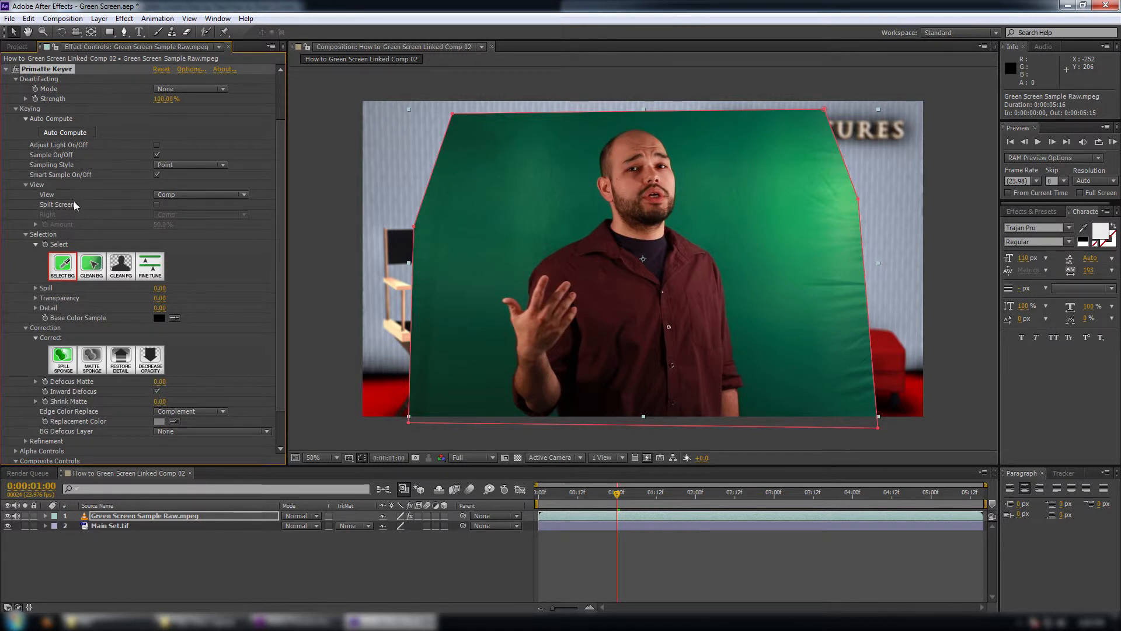
Step: Set the keyer's sampling style to Rectangle and sample the green backdrop beside the man's shoulder as the background color
{"action": "left_click", "coordinate": [166, 165]}
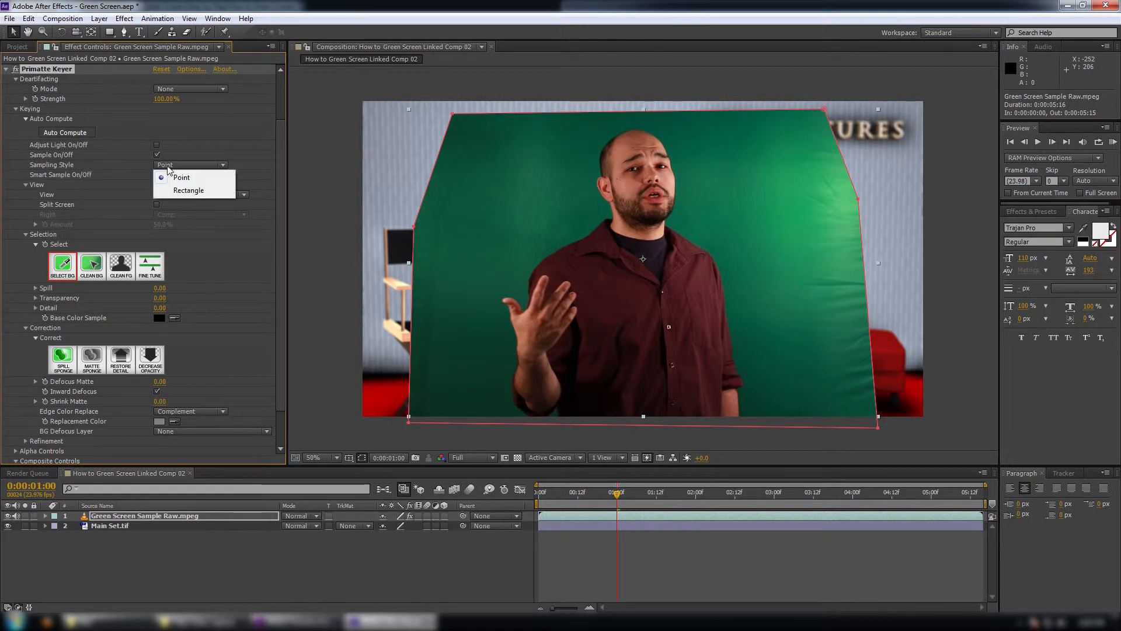
{"action": "left_click", "coordinate": [181, 191]}
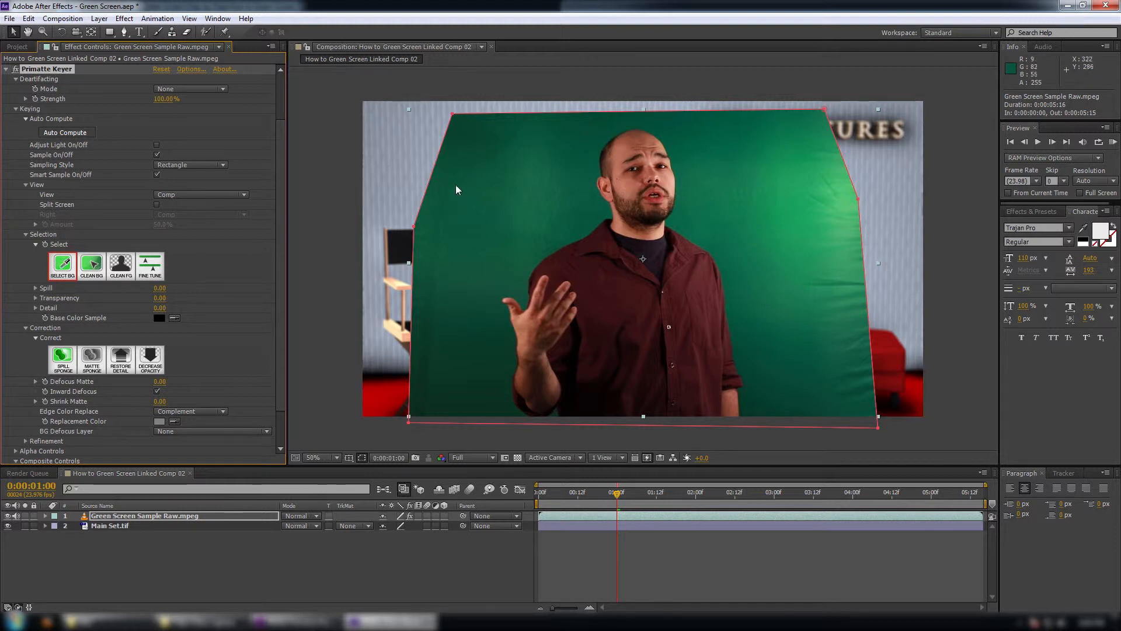
{"action": "left_click_drag", "start_coordinate": [489, 208], "coordinate": [542, 241]}
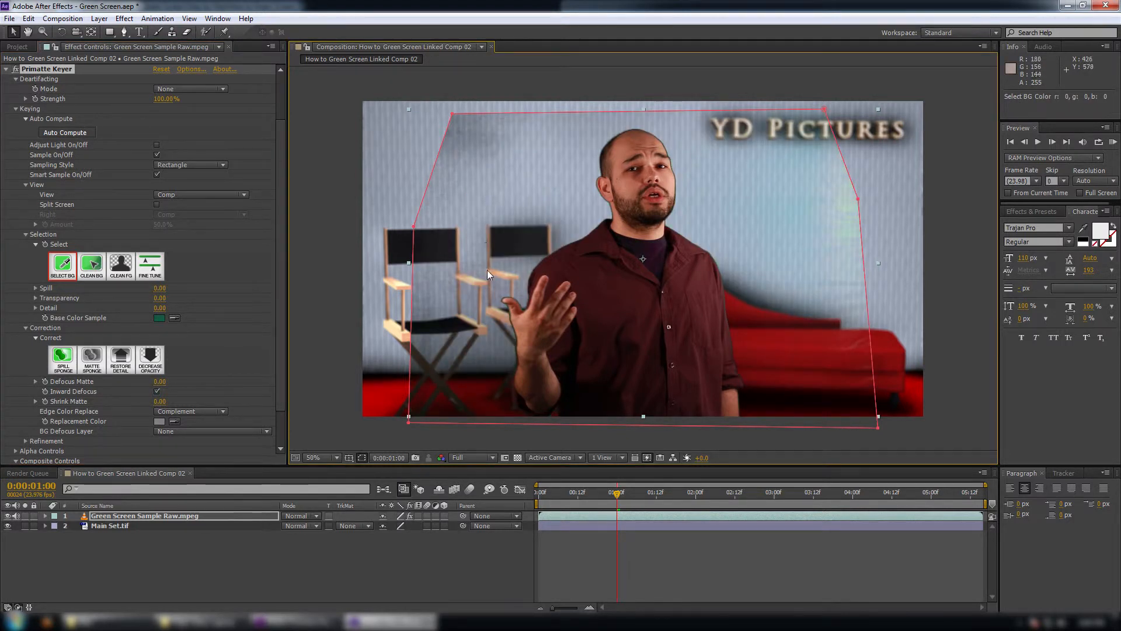
{"action": "key", "text": "F2"}
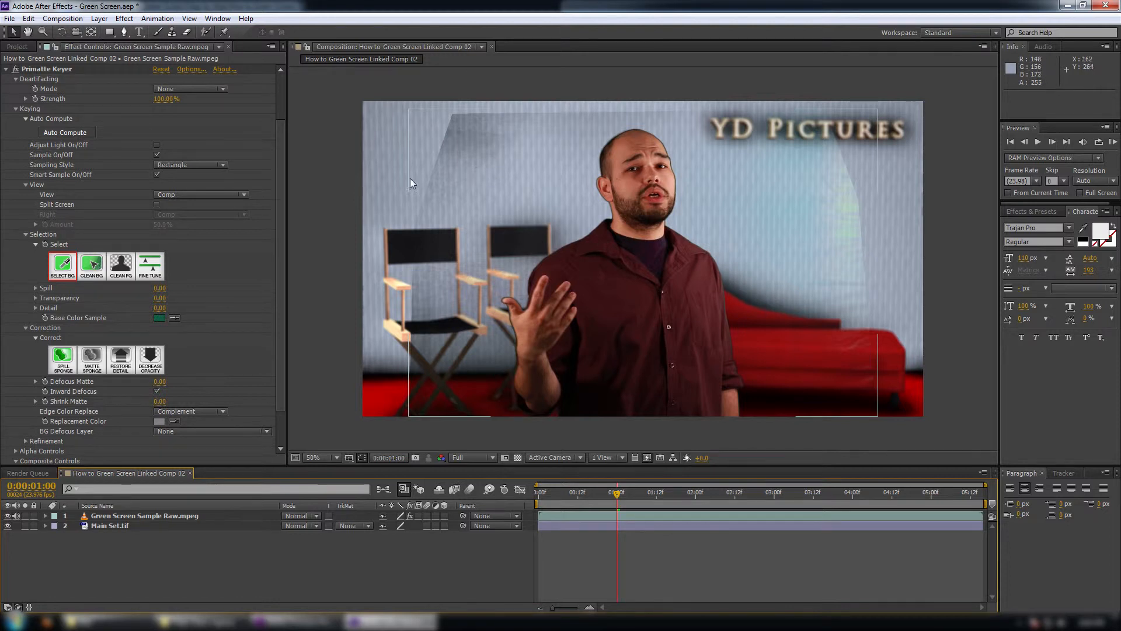
Step: Switch the keyer to Matte view and use Clean BG to sample the remaining gray noise on both sides of the man
{"action": "left_click", "coordinate": [170, 196]}
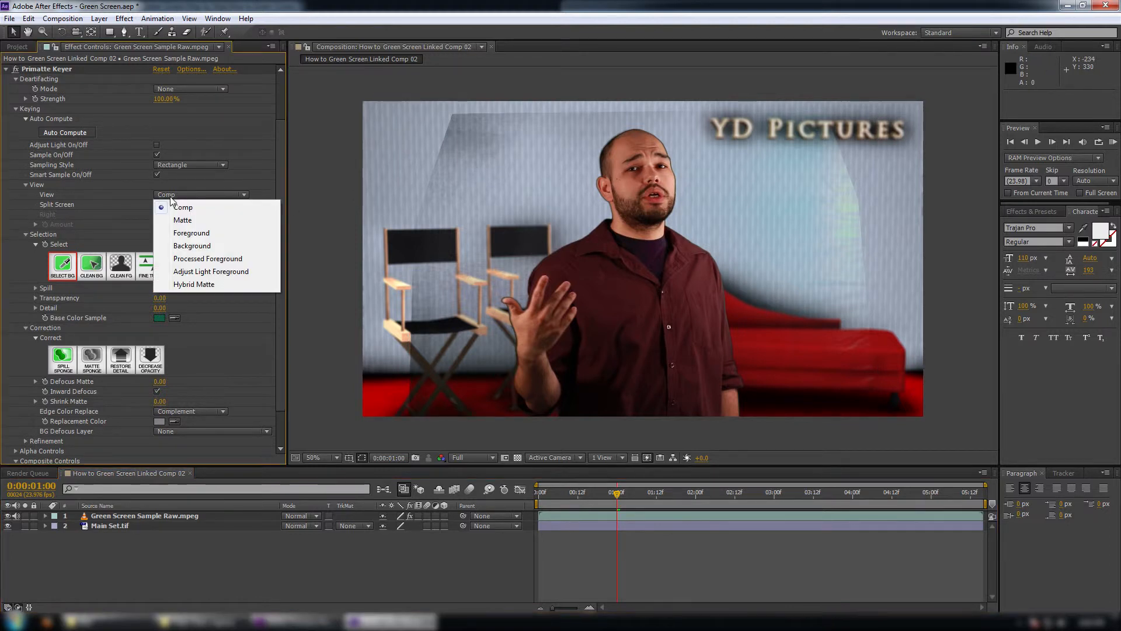
{"action": "left_click", "coordinate": [182, 221]}
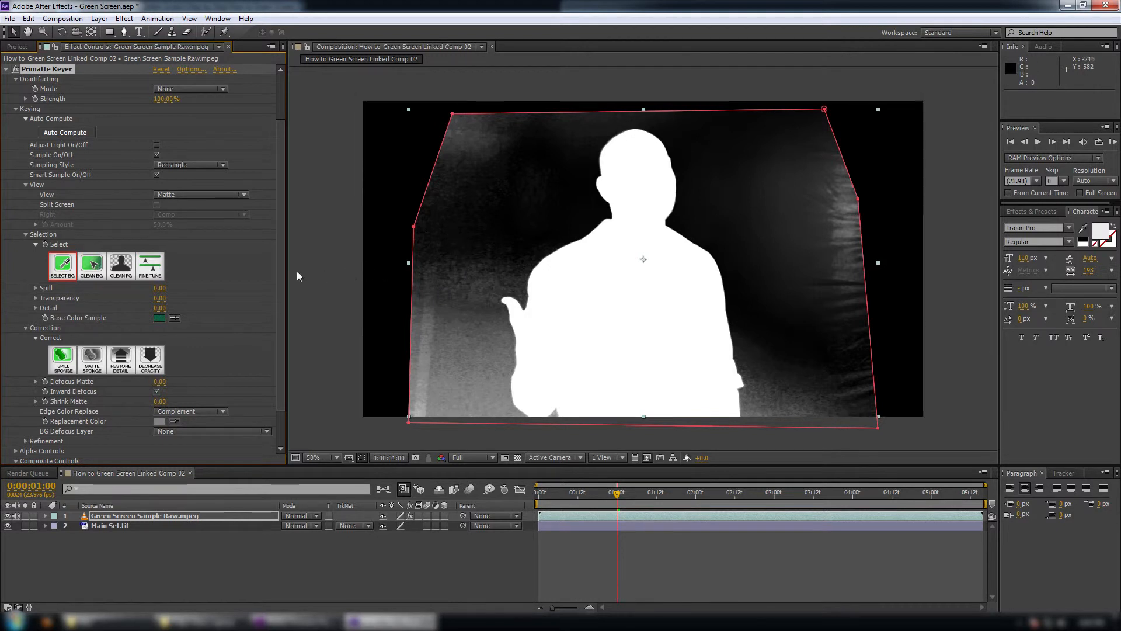
{"action": "left_click", "coordinate": [93, 266]}
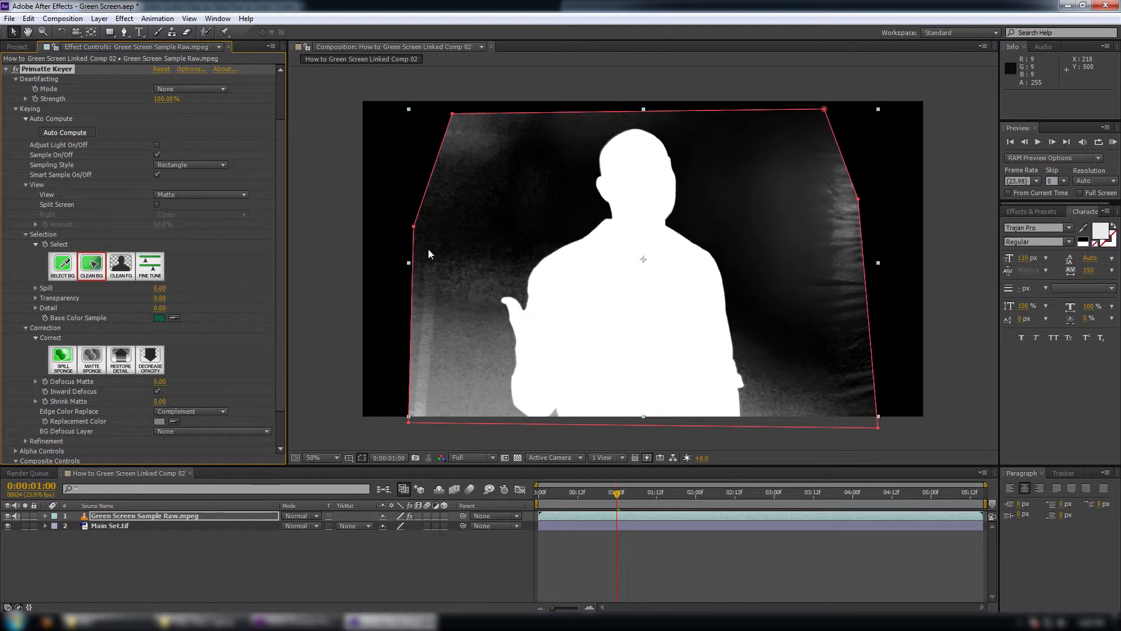
{"action": "left_click_drag", "start_coordinate": [428, 248], "coordinate": [463, 383]}
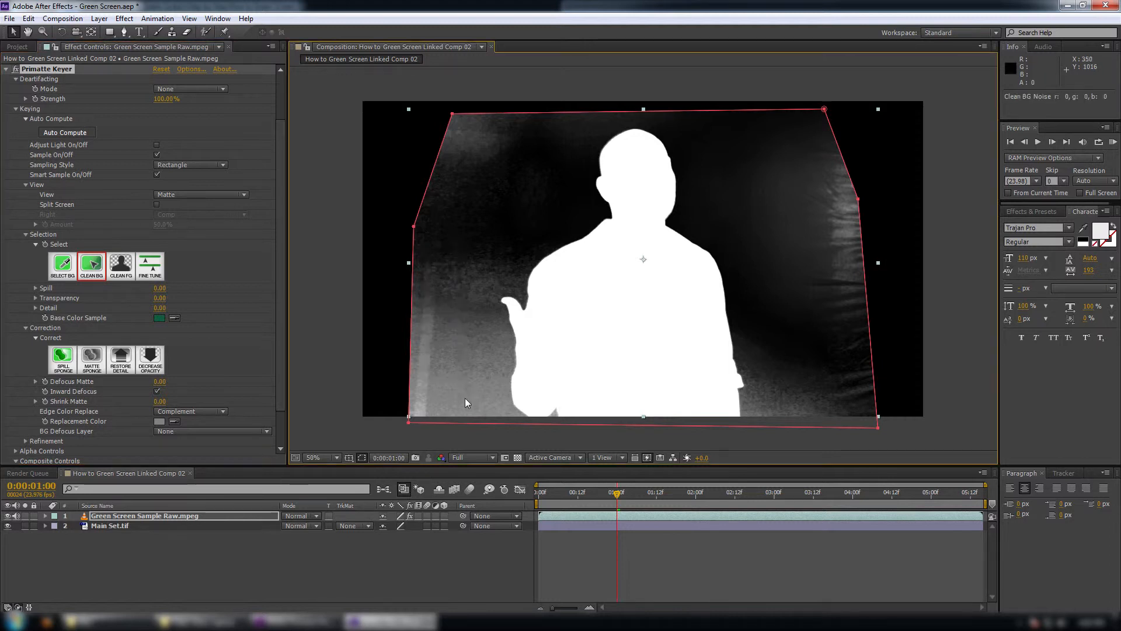
{"action": "left_click_drag", "start_coordinate": [538, 205], "coordinate": [539, 205]}
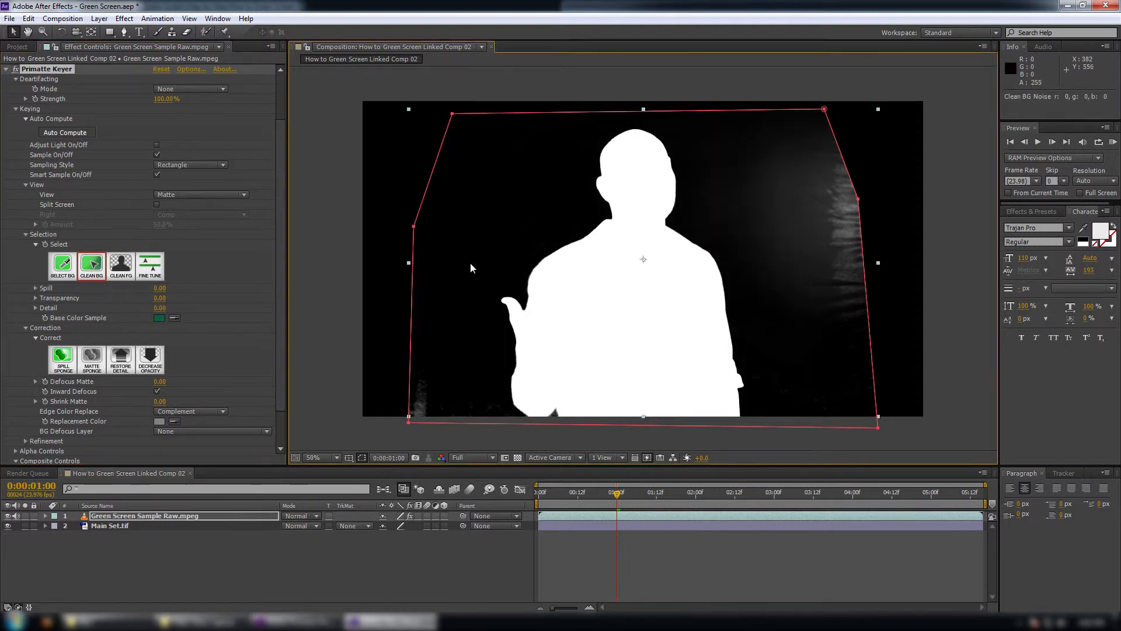
{"action": "left_click_drag", "start_coordinate": [415, 366], "coordinate": [444, 413]}
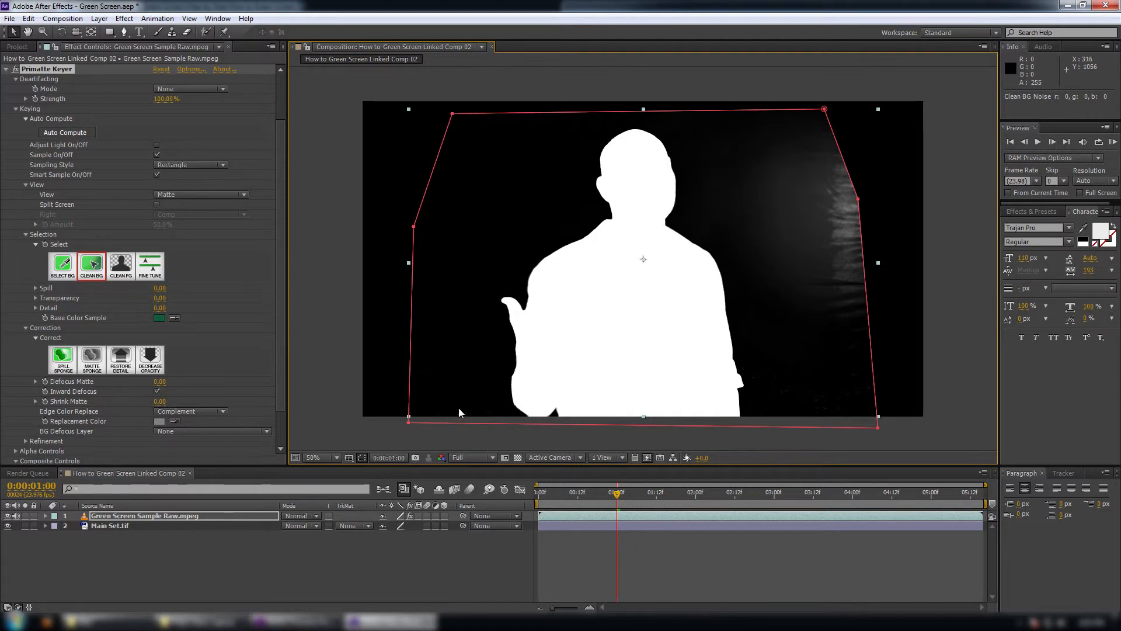
{"action": "left_click_drag", "start_coordinate": [771, 186], "coordinate": [846, 231]}
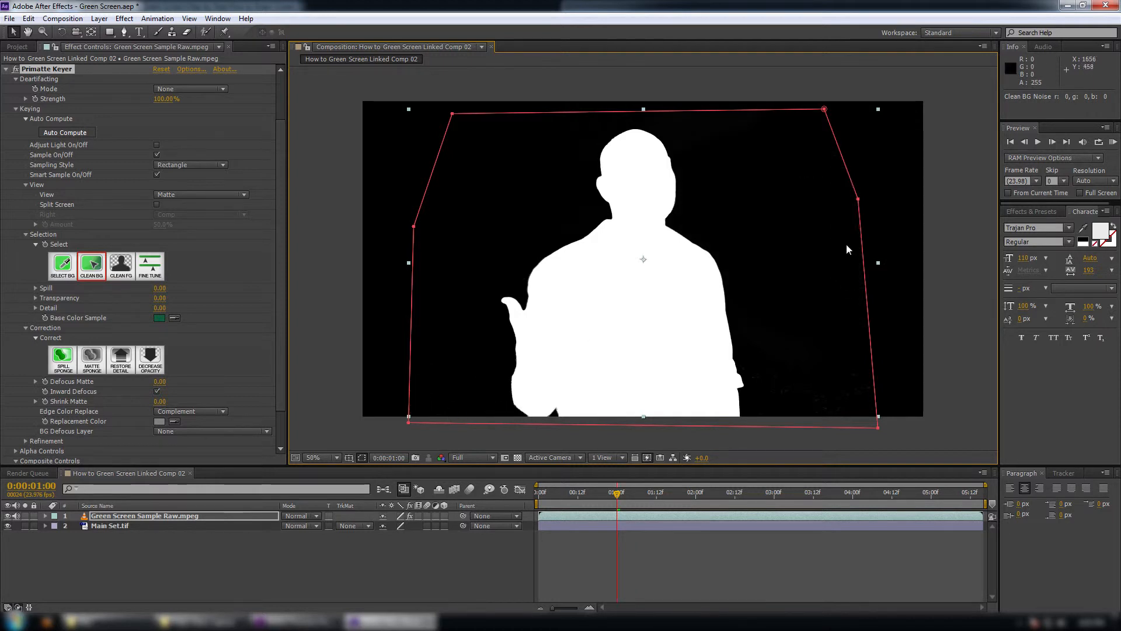
{"action": "left_click_drag", "start_coordinate": [779, 373], "coordinate": [846, 409]}
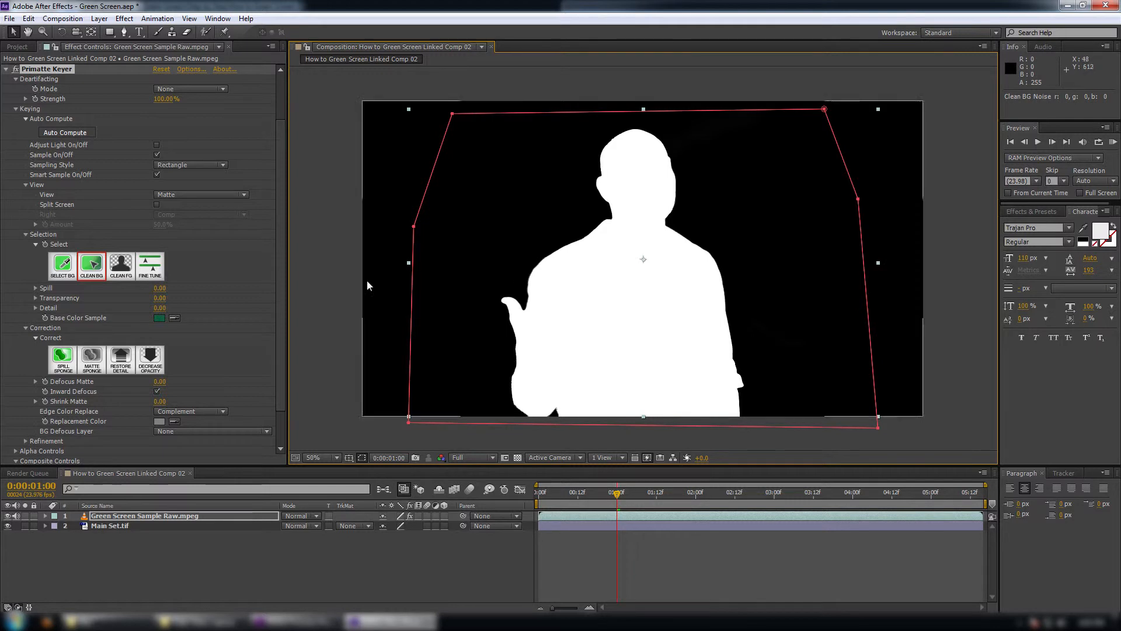
Step: Use Clean FG to sample the man's torso in the matte, and return the keyer's view to Comp
{"action": "left_click", "coordinate": [121, 265]}
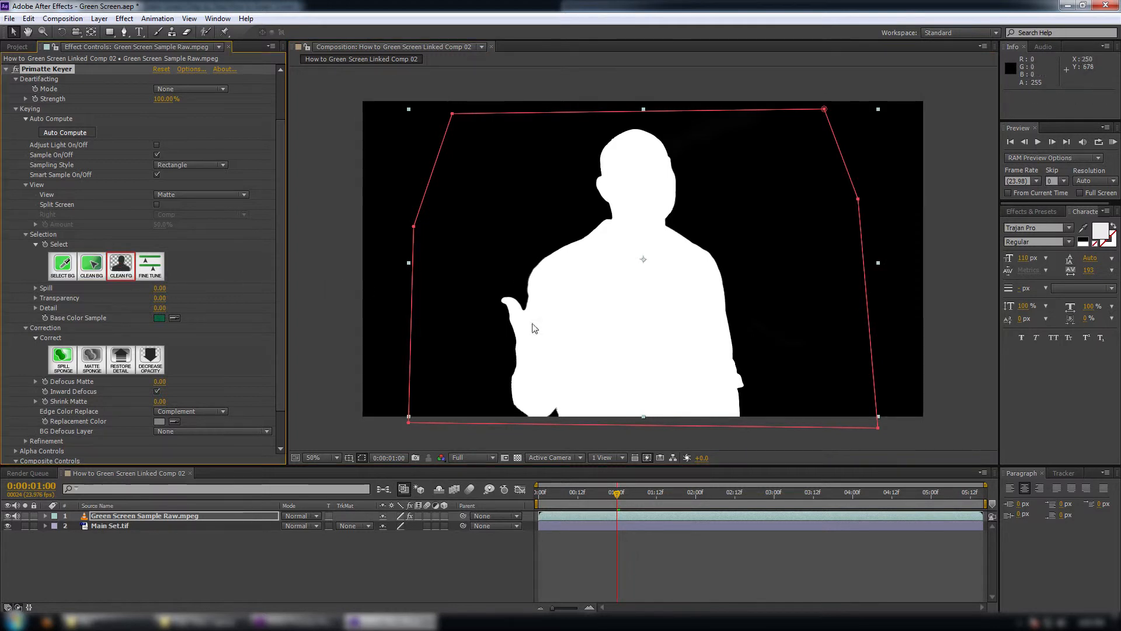
{"action": "left_click_drag", "start_coordinate": [591, 291], "coordinate": [637, 345]}
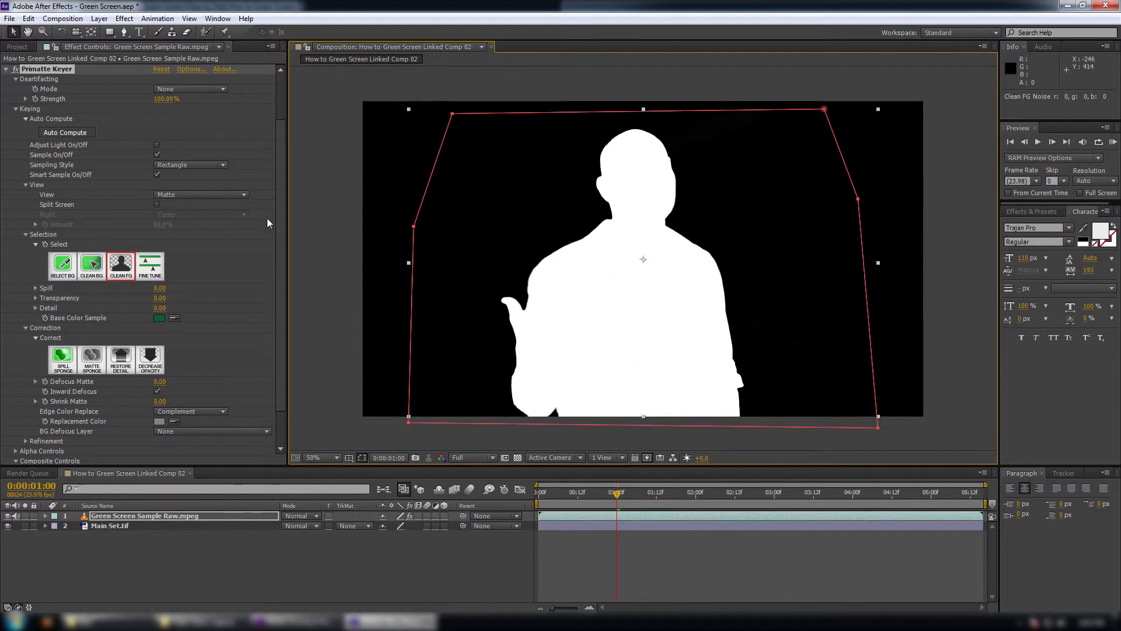
{"action": "left_click", "coordinate": [194, 194]}
{"action": "left_click", "coordinate": [175, 204]}
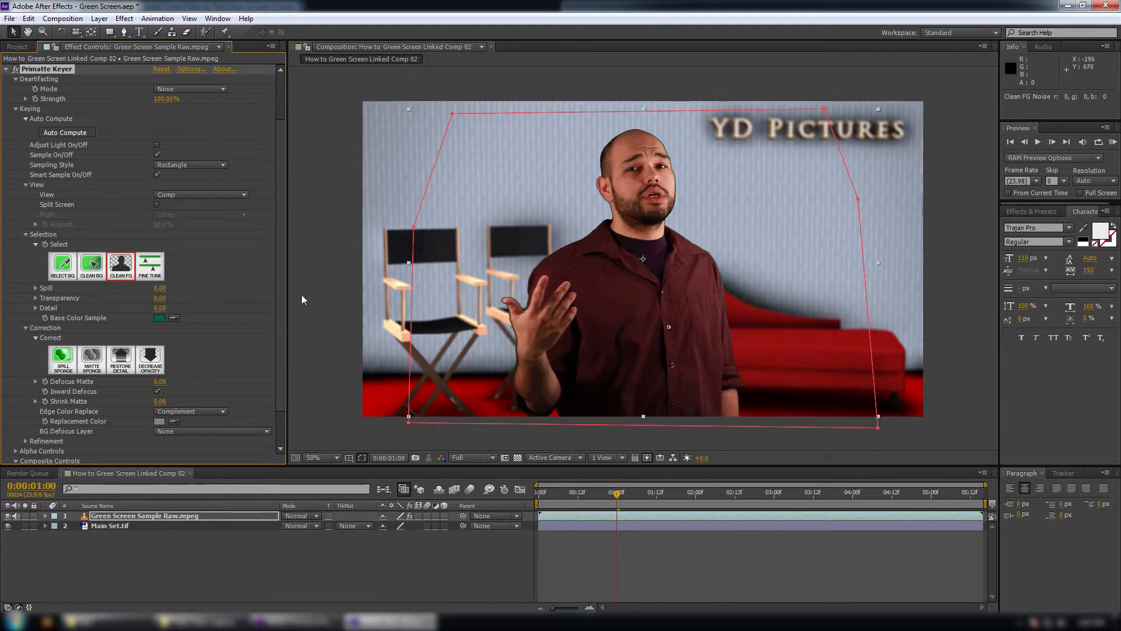
Step: Set the Primatte Keyer's Defocus Matte to 10.20 to soften the man's edges
{"action": "left_click", "coordinate": [320, 310]}
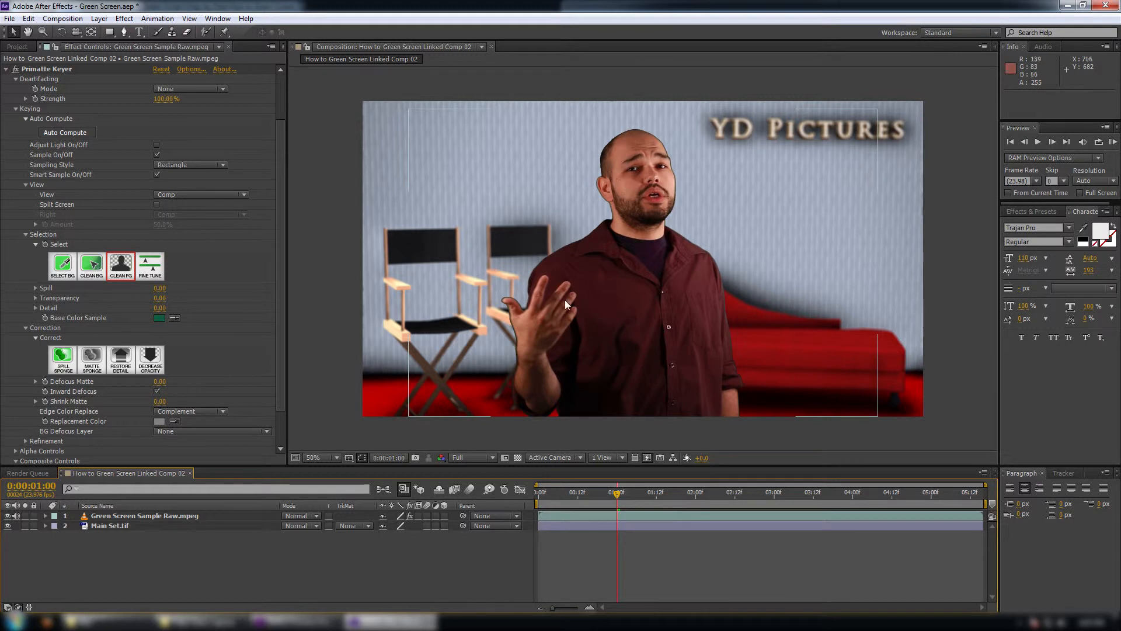
{"action": "scroll", "coordinate": [567, 254], "scroll_direction": "up", "scroll_amount": 2}
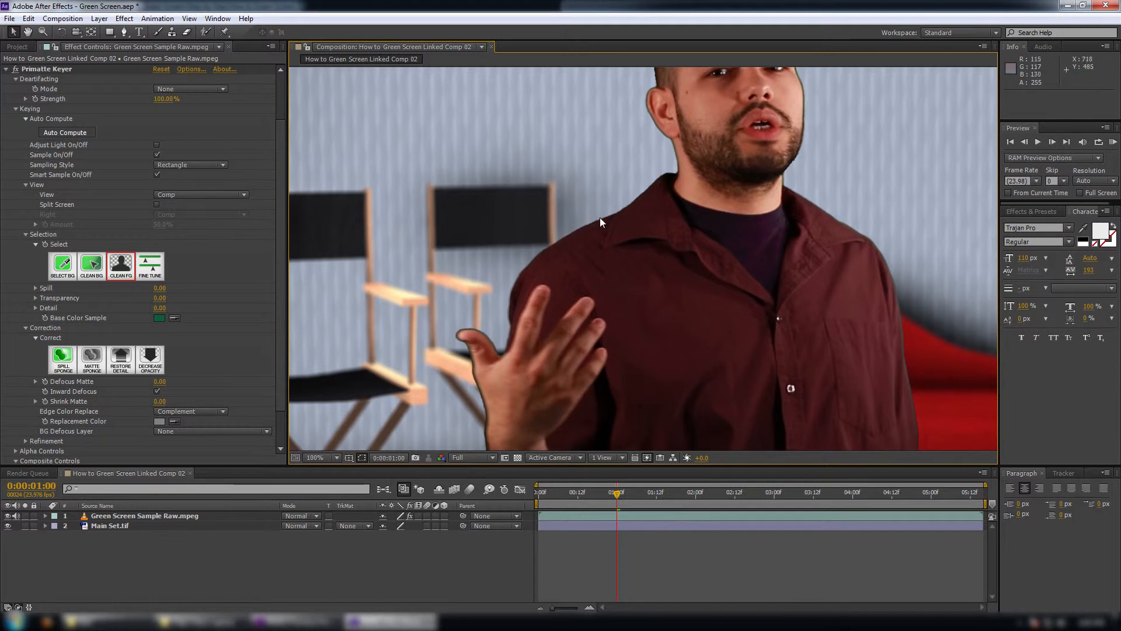
{"action": "left_click_drag", "start_coordinate": [282, 237], "coordinate": [280, 288]}
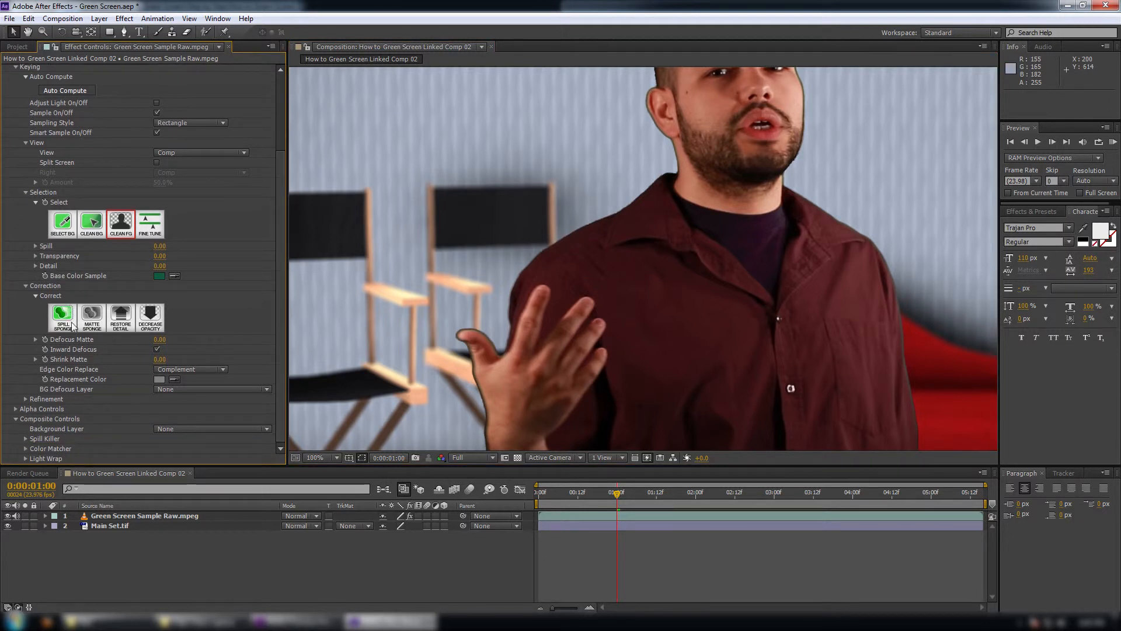
{"action": "left_click_drag", "start_coordinate": [159, 339], "coordinate": [130, 349]}
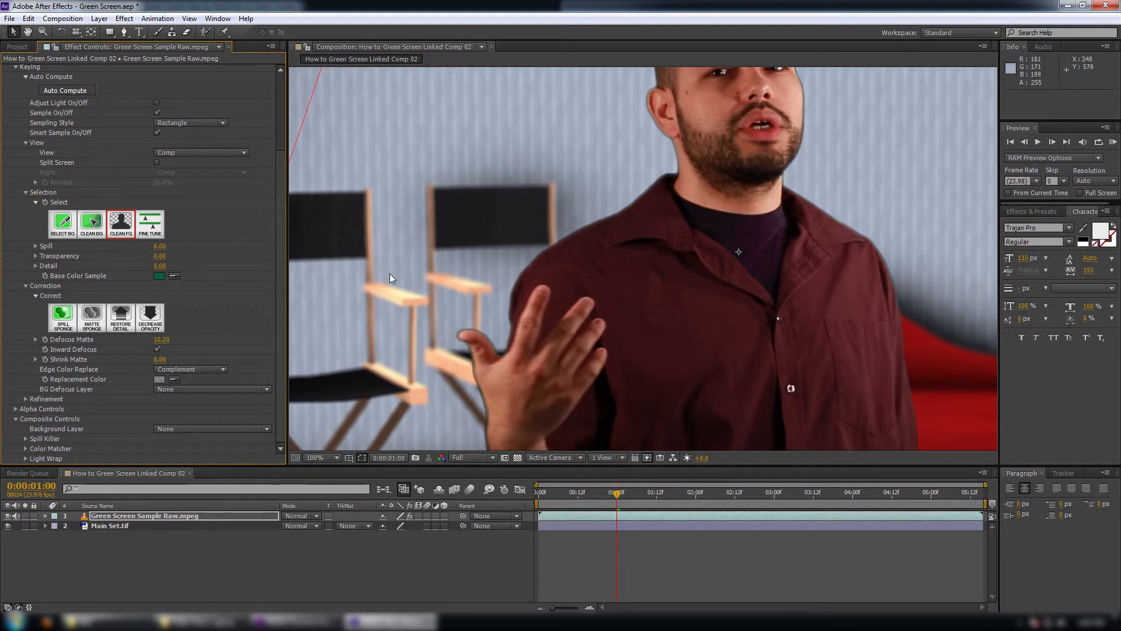
Step: Inspect the keyed edge along the man's shoulder and set the keyer's Shrink Matte to about 3
{"action": "scroll", "coordinate": [549, 250], "scroll_direction": "up", "scroll_amount": 4}
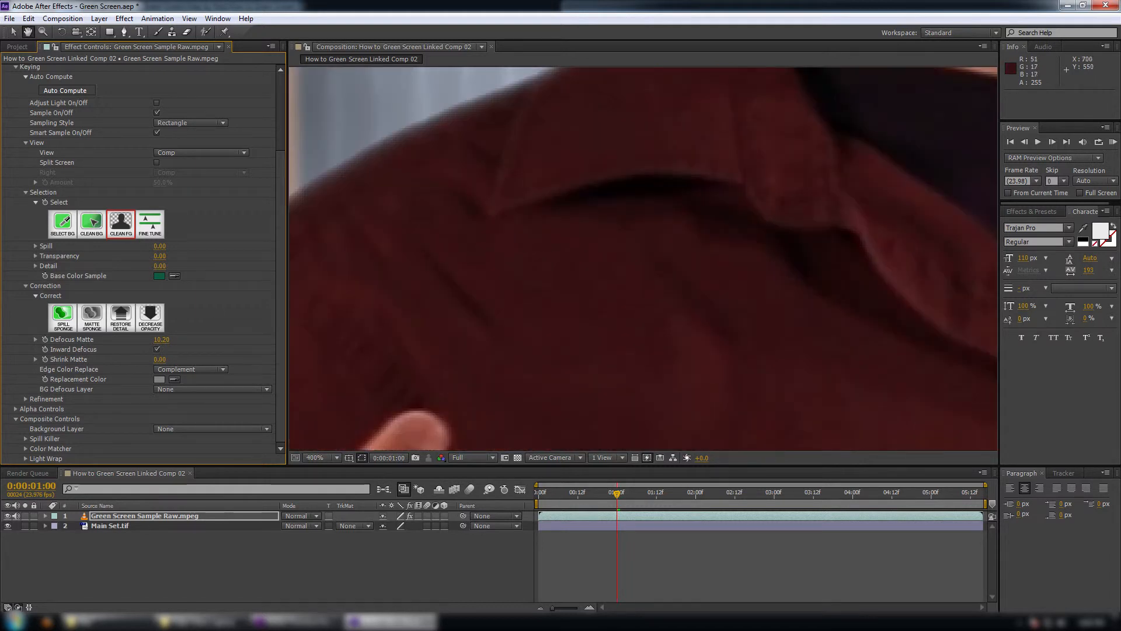
{"action": "left_click_drag", "start_coordinate": [463, 253], "coordinate": [486, 255]}
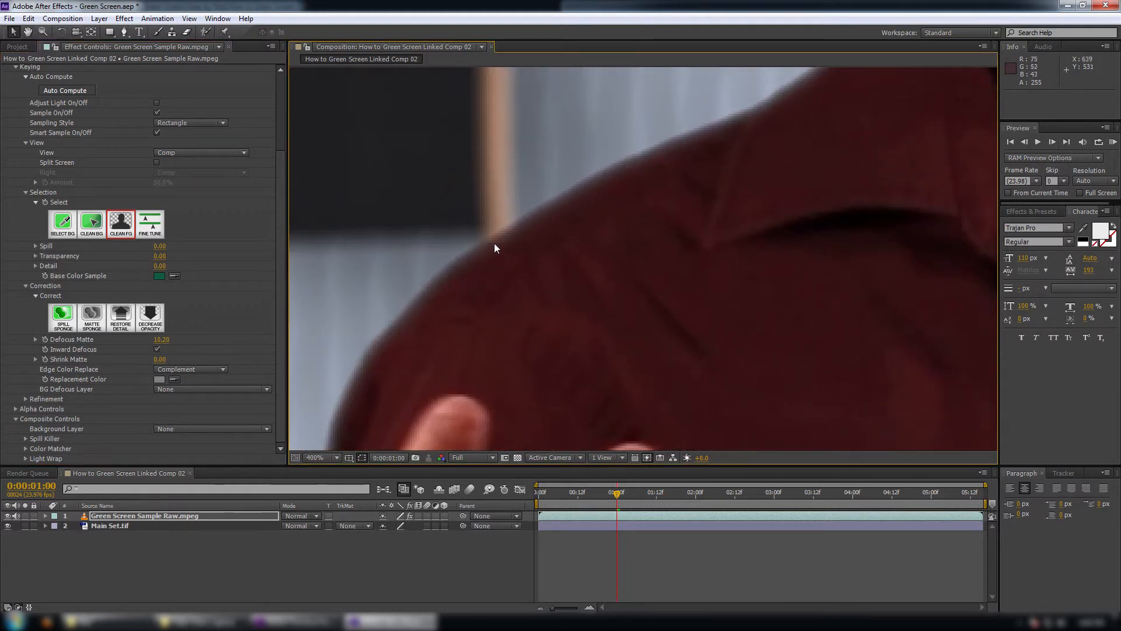
{"action": "scroll", "coordinate": [628, 235], "scroll_direction": "down", "scroll_amount": 2}
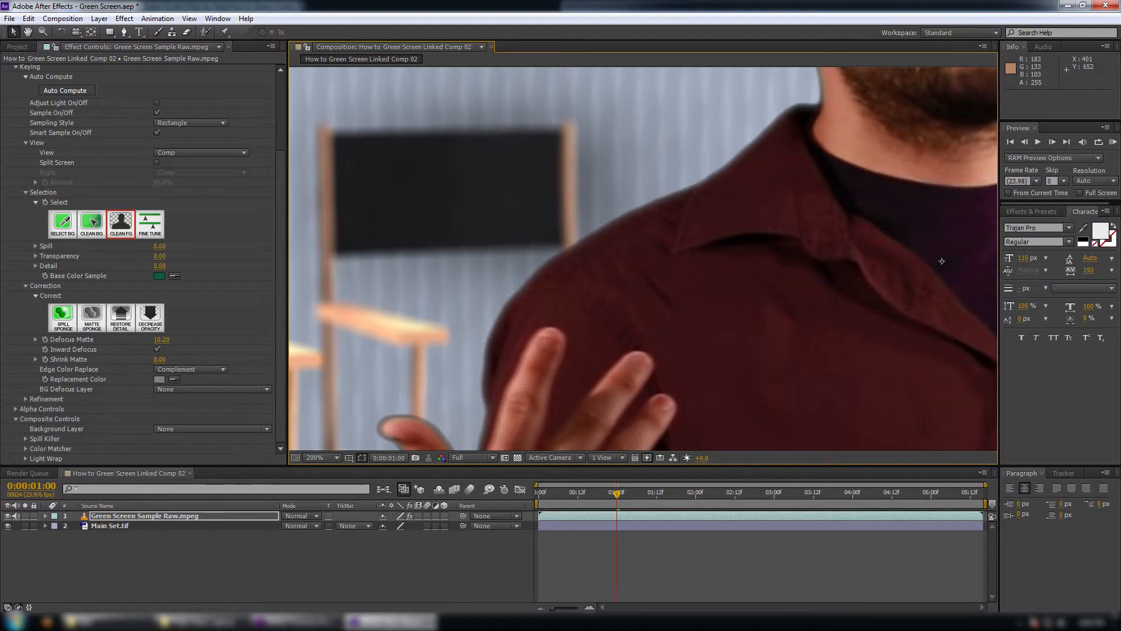
{"action": "left_click_drag", "start_coordinate": [160, 359], "coordinate": [173, 359]}
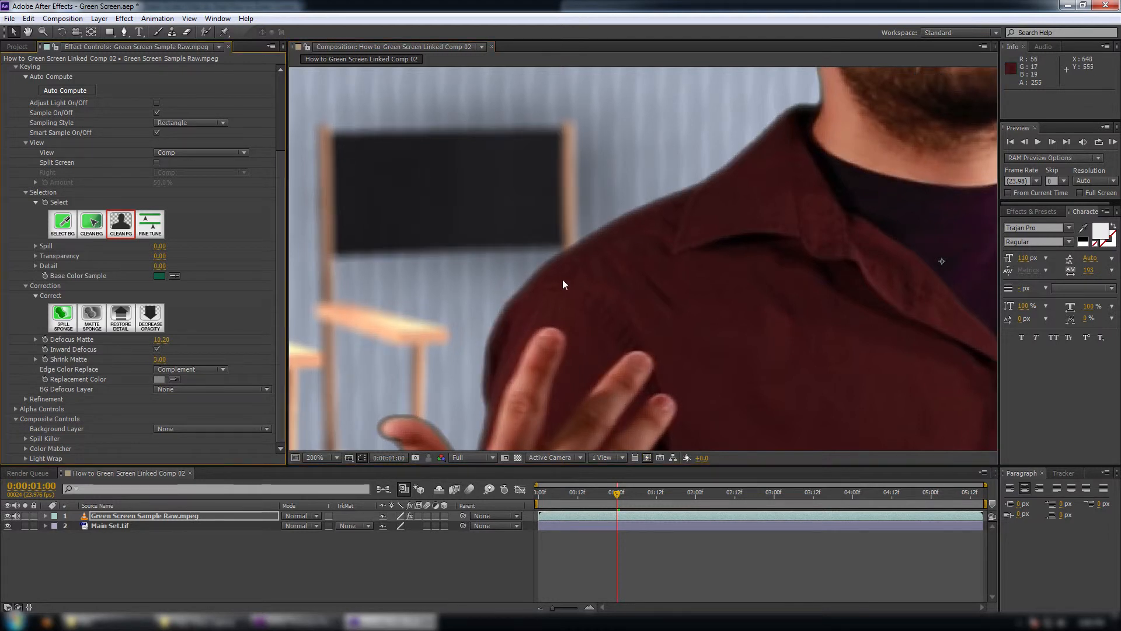
{"action": "scroll", "coordinate": [674, 290], "scroll_direction": "down", "scroll_amount": 3}
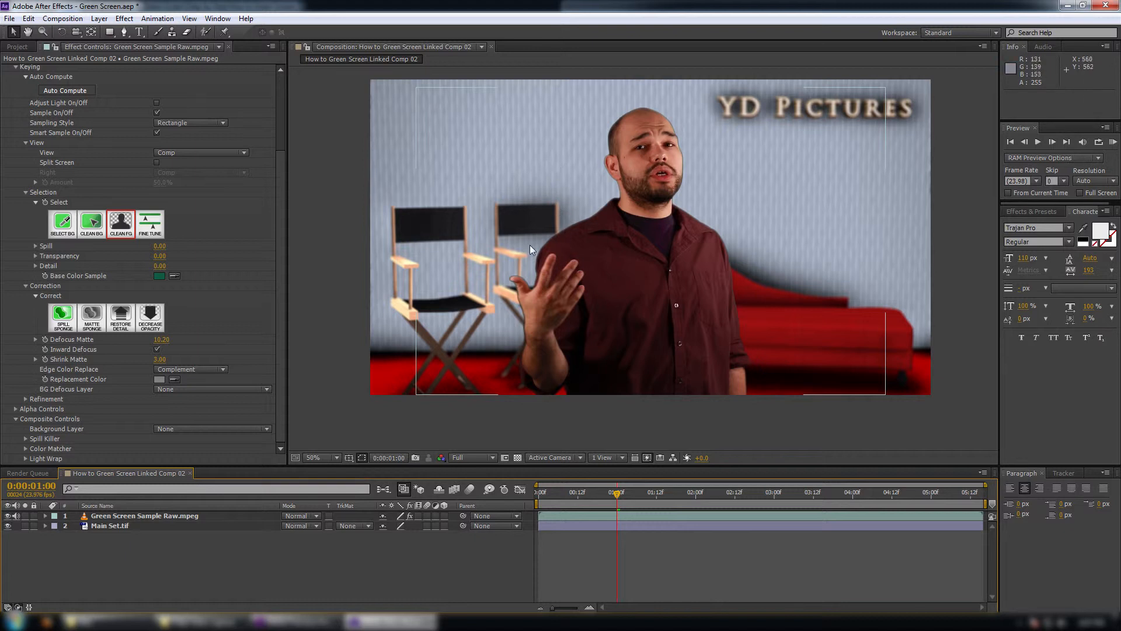
Step: Set the Background Layer in the keyer's Composite Controls to 2. Main Set.tif
{"action": "left_click", "coordinate": [282, 253]}
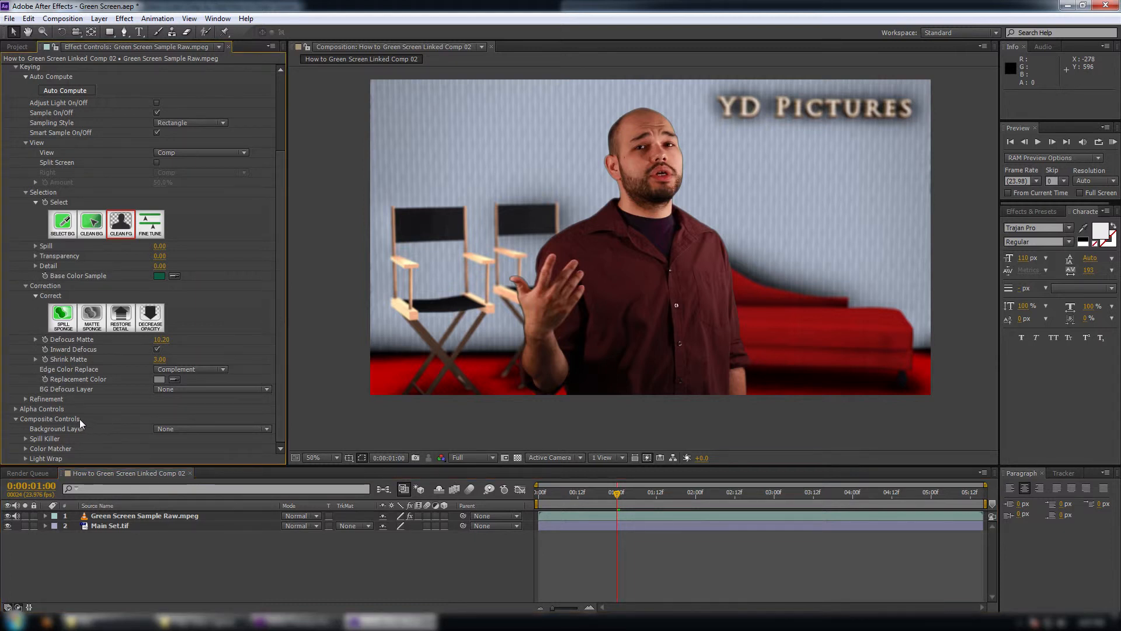
{"action": "left_click", "coordinate": [191, 430]}
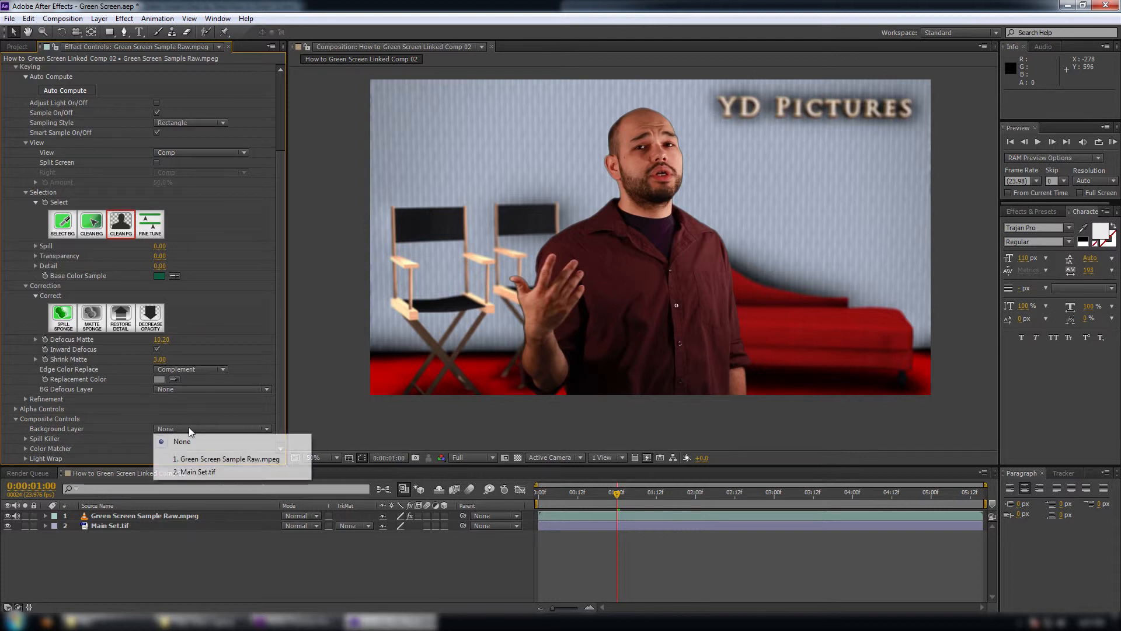
{"action": "left_click", "coordinate": [191, 472]}
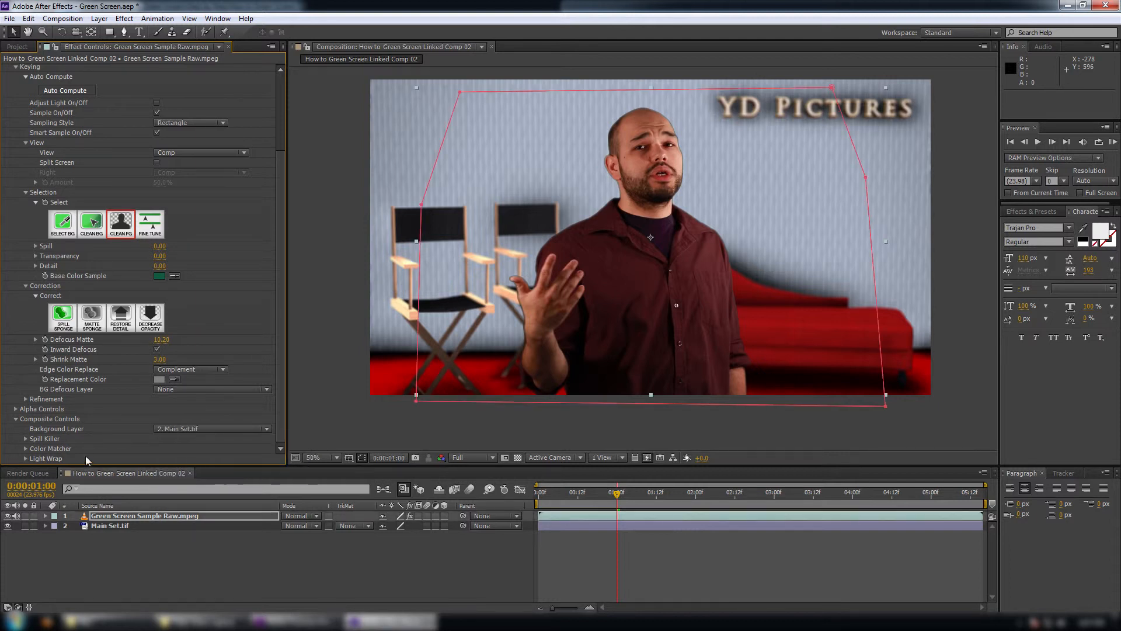
Step: Enable Light Wrap in the keyer's Composite Controls and set its Operation to Wrap on Black
{"action": "left_click", "coordinate": [26, 459]}
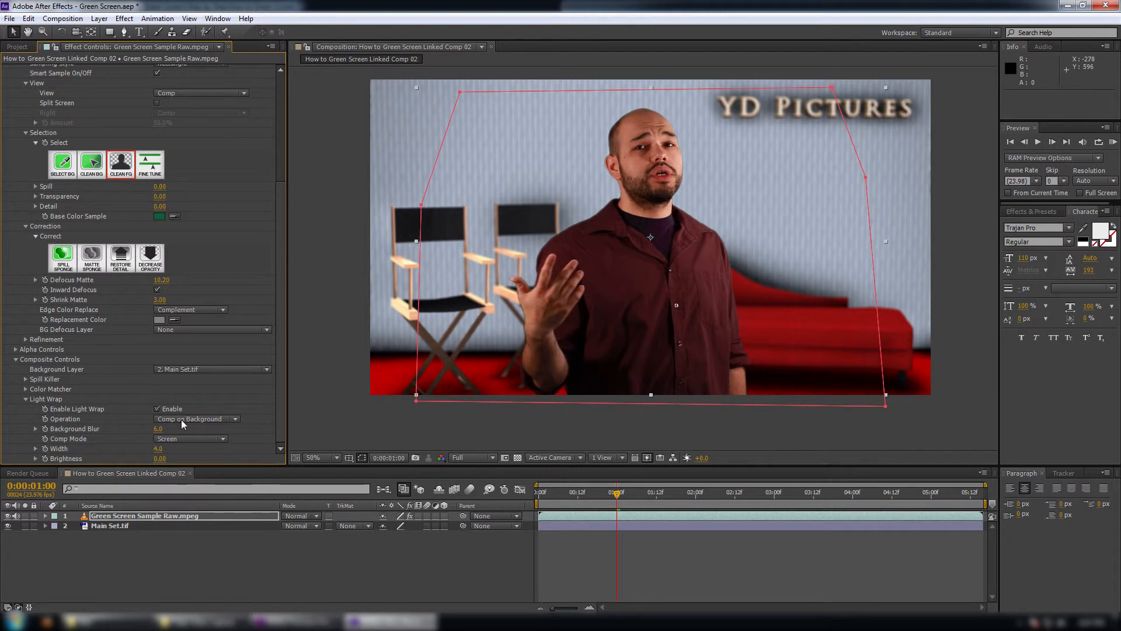
{"action": "left_click", "coordinate": [182, 419]}
{"action": "left_click", "coordinate": [196, 457]}
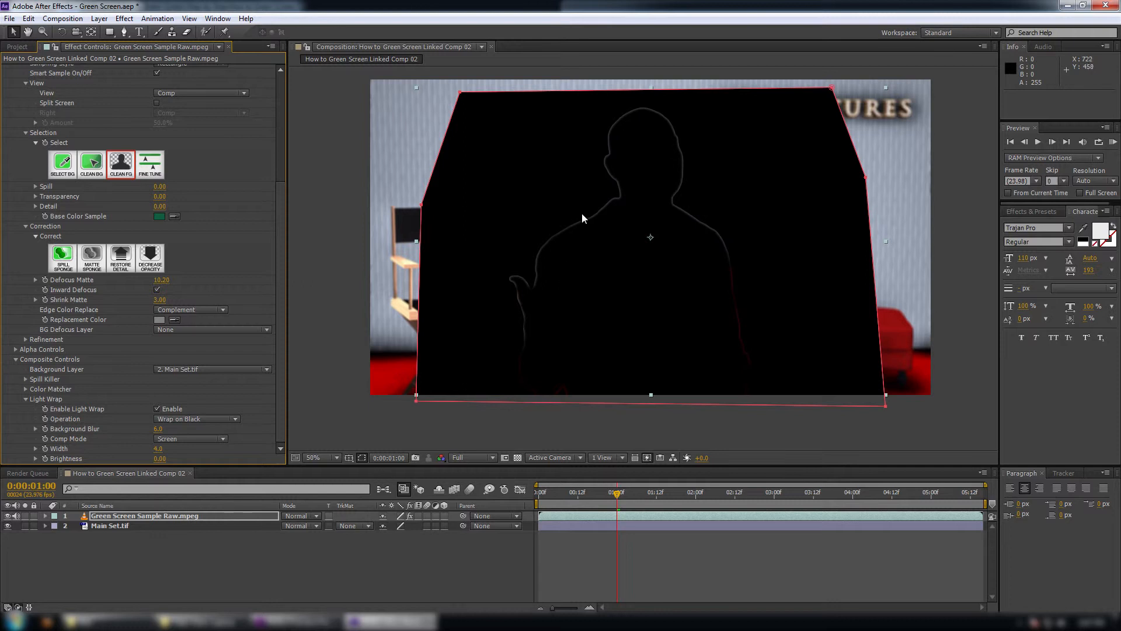
Step: Set the Light Wrap's Background Blur to 68.0 and its Width to 32.0
{"action": "key", "text": "period"}
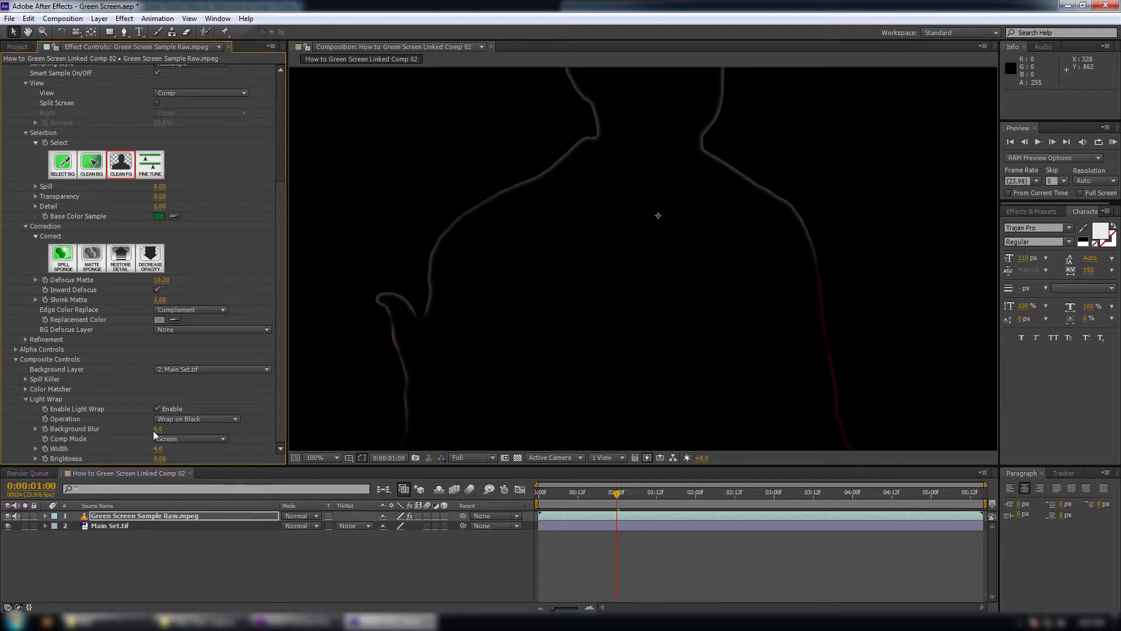
{"action": "left_click_drag", "start_coordinate": [159, 429], "coordinate": [179, 448]}
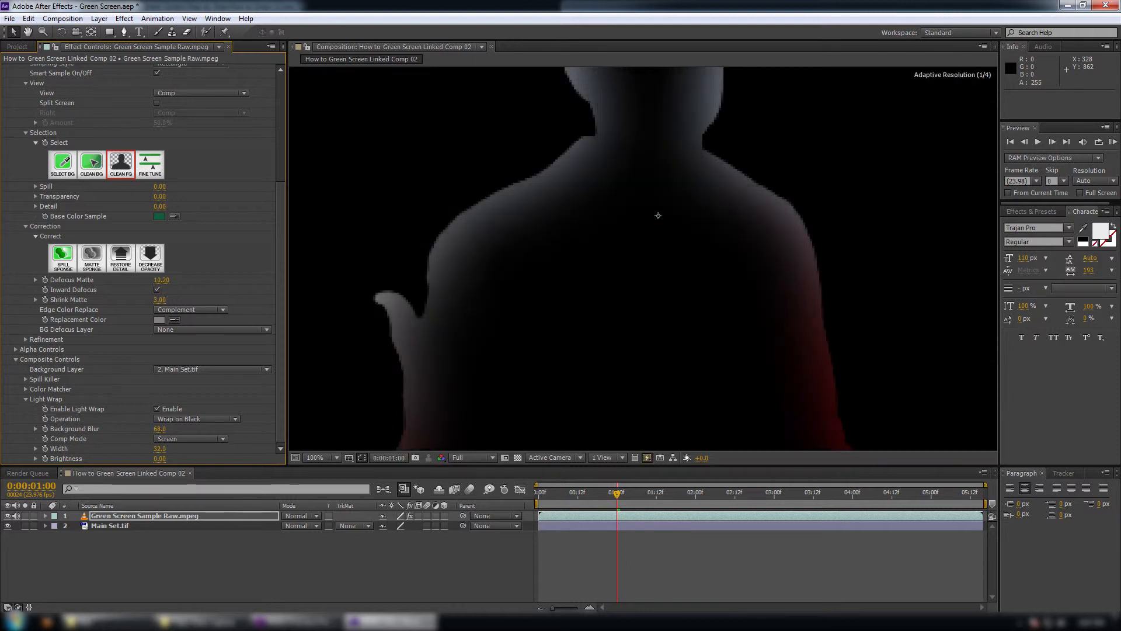
{"action": "key", "text": "comma"}
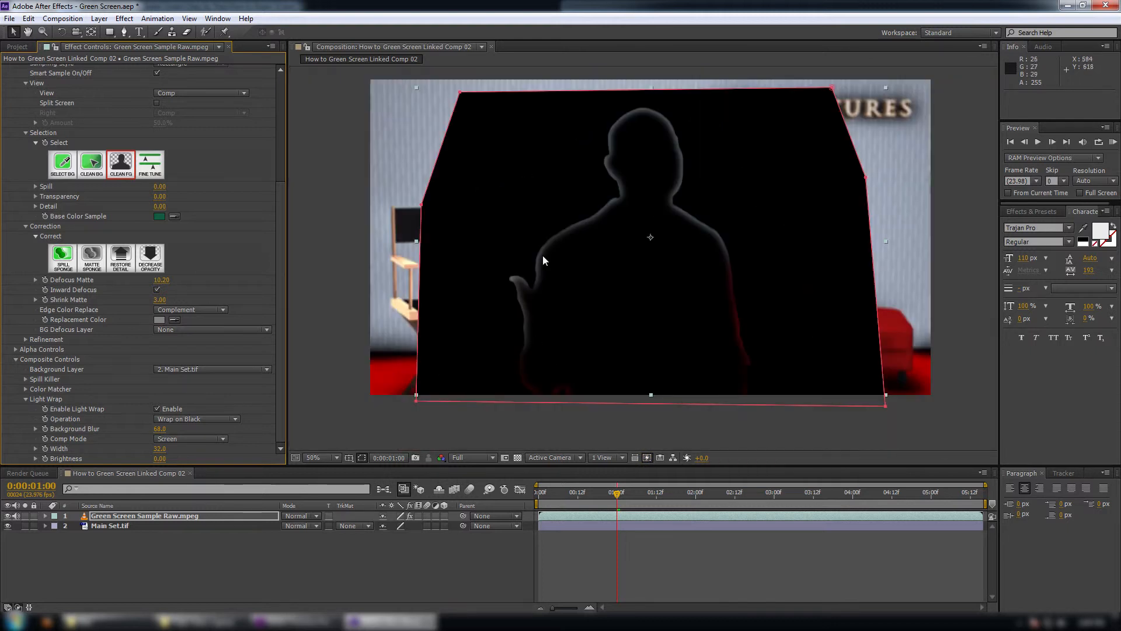
Step: Return the Light Wrap Operation to Comp on Background, and turn Light Wrap off and on again to compare the result
{"action": "left_click", "coordinate": [200, 418]}
{"action": "left_click", "coordinate": [245, 431]}
{"action": "left_click", "coordinate": [325, 413]}
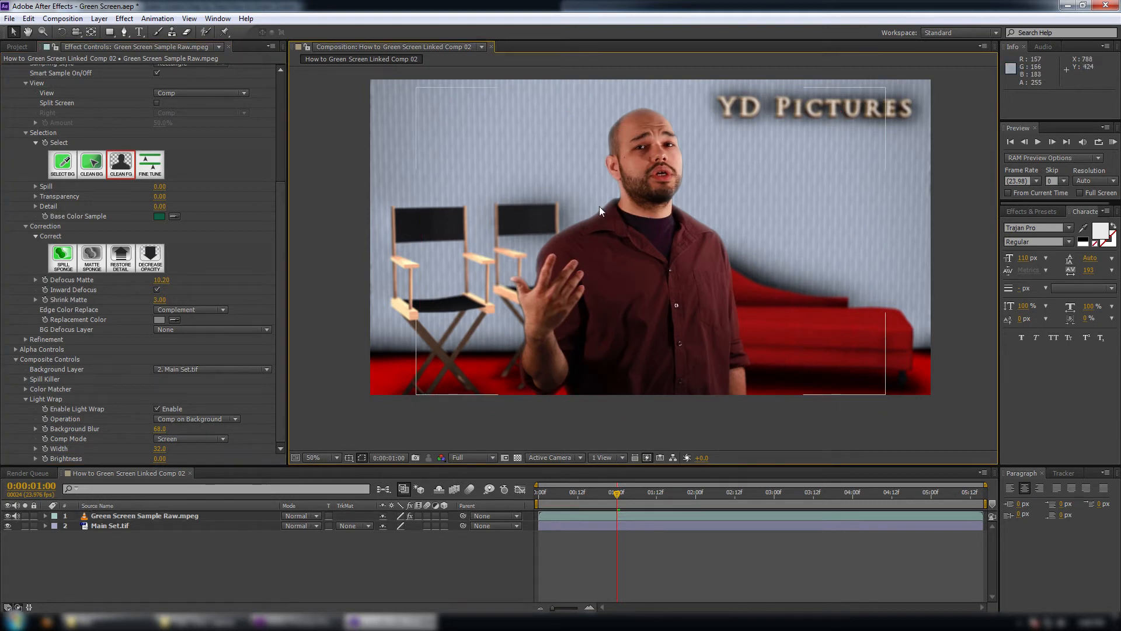
{"action": "left_click", "coordinate": [156, 409]}
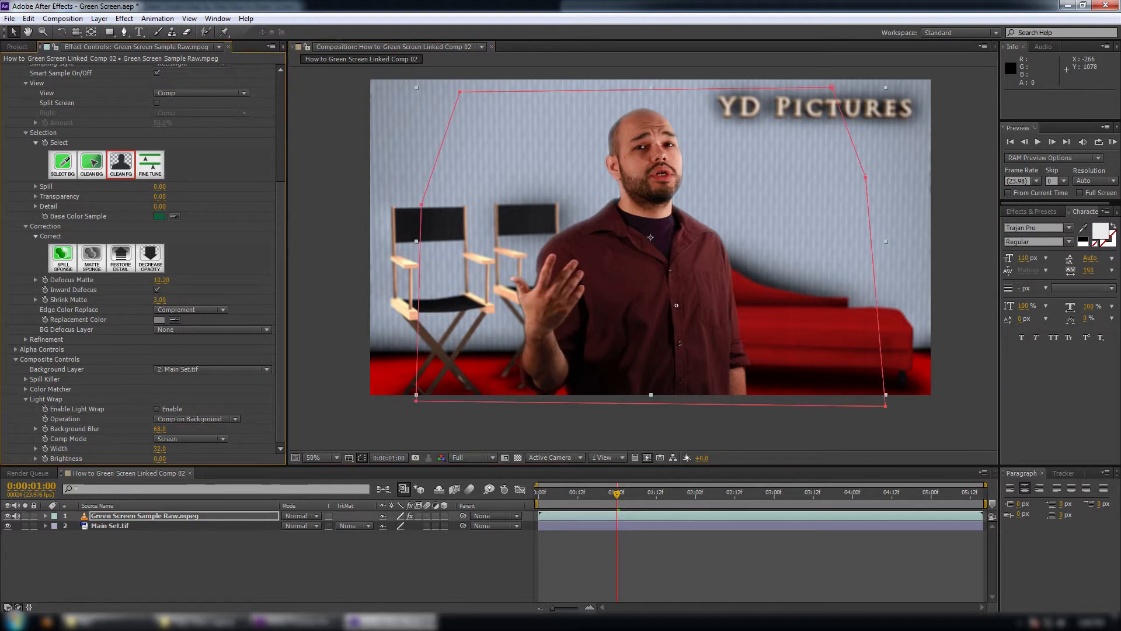
{"action": "left_click", "coordinate": [156, 409]}
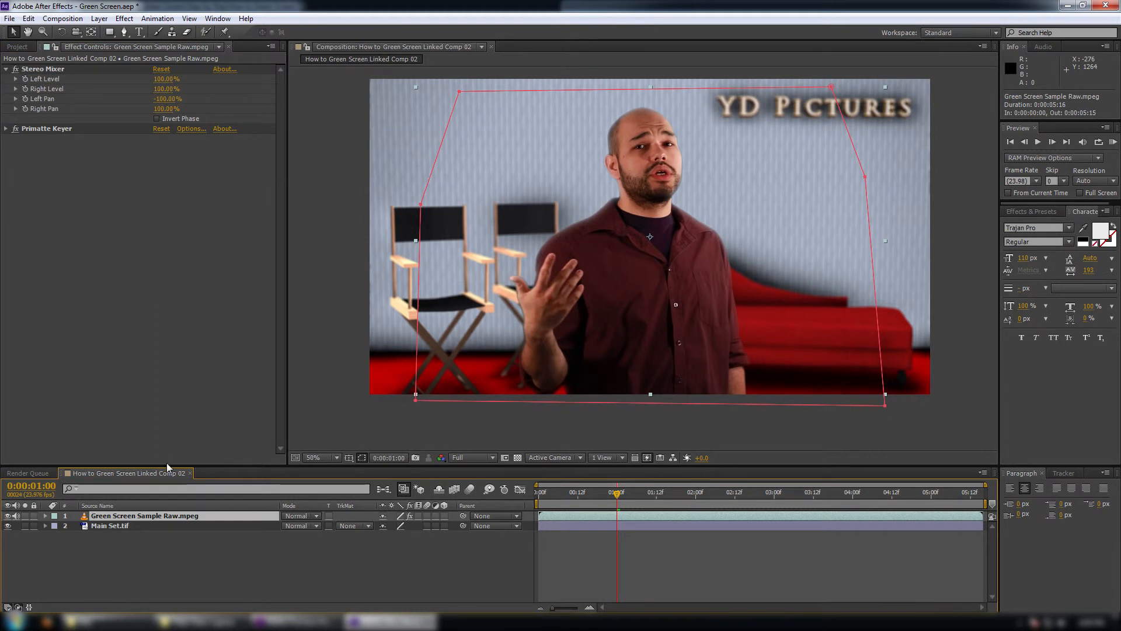
Step: Apply the Curves effect to the Green Screen Sample Raw.mpeg layer and raise the midpoint of its RGB curve slightly
{"action": "left_click", "coordinate": [124, 18]}
{"action": "mouse_move", "coordinate": [165, 132]}
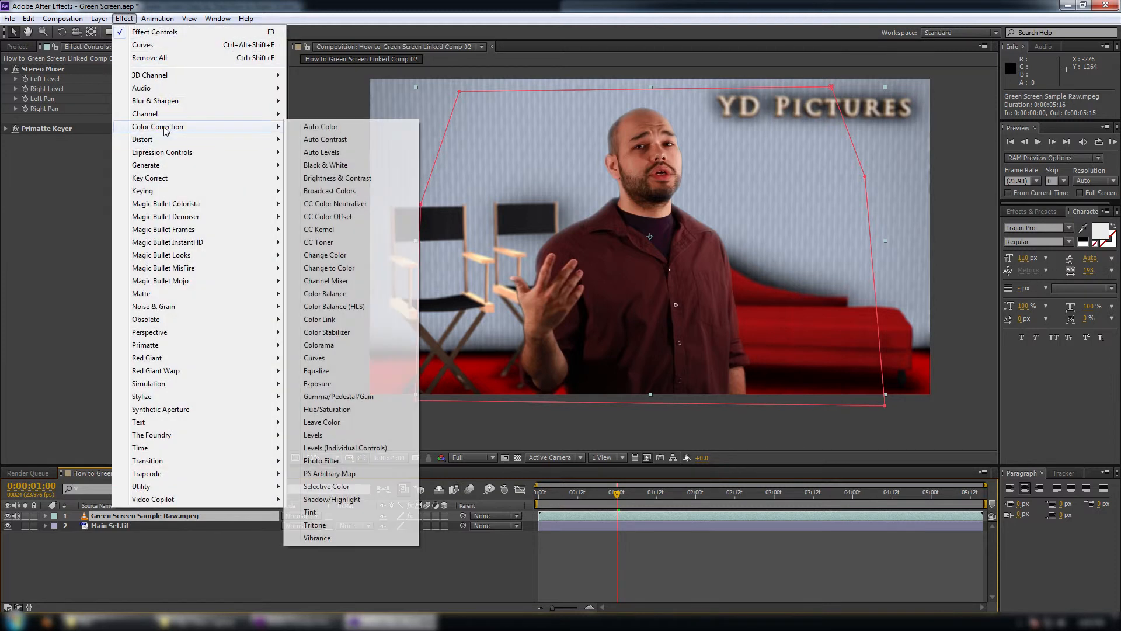
{"action": "left_click", "coordinate": [316, 360]}
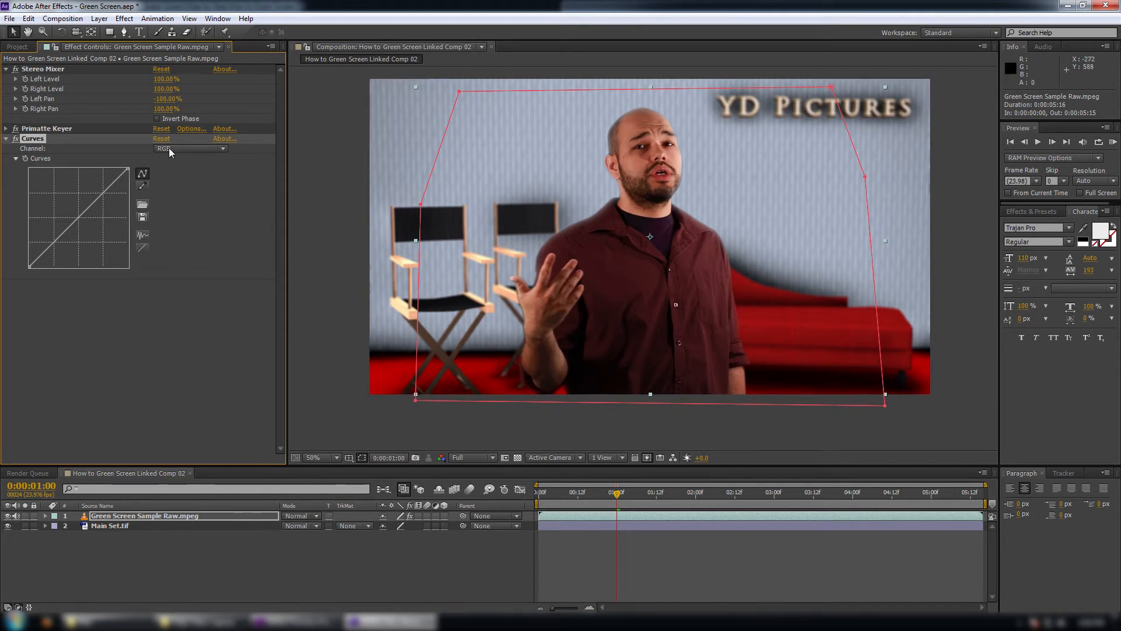
{"action": "left_click_drag", "start_coordinate": [78, 218], "coordinate": [77, 216]}
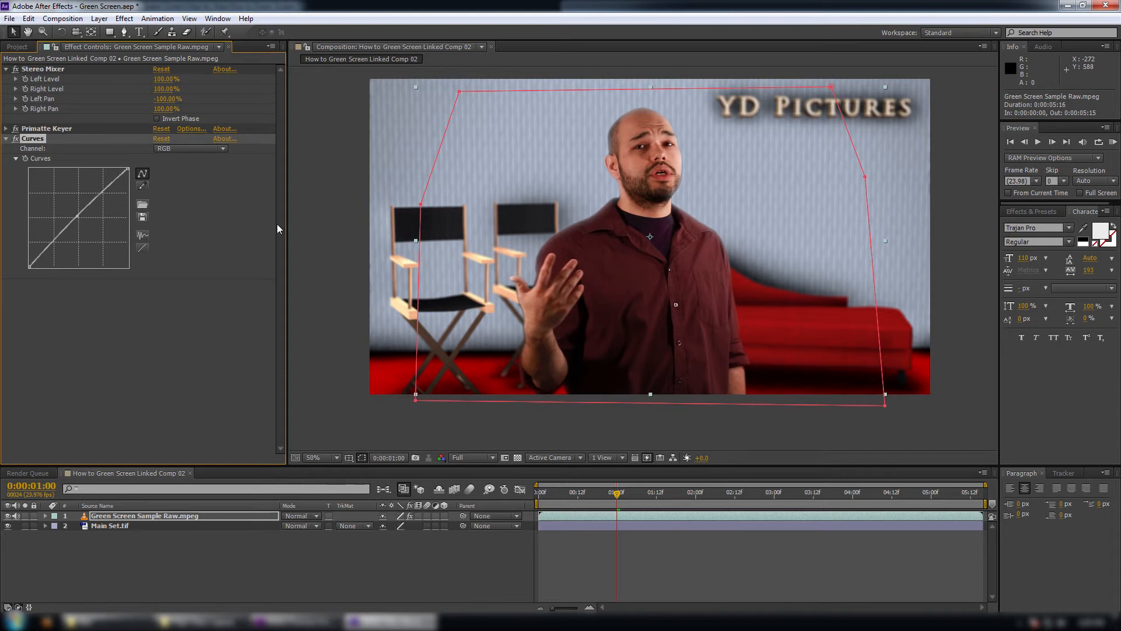
Step: Switch Curves to the Blue channel, nudge the curve's midpoint slightly upward, and deselect the layer
{"action": "left_click", "coordinate": [169, 149]}
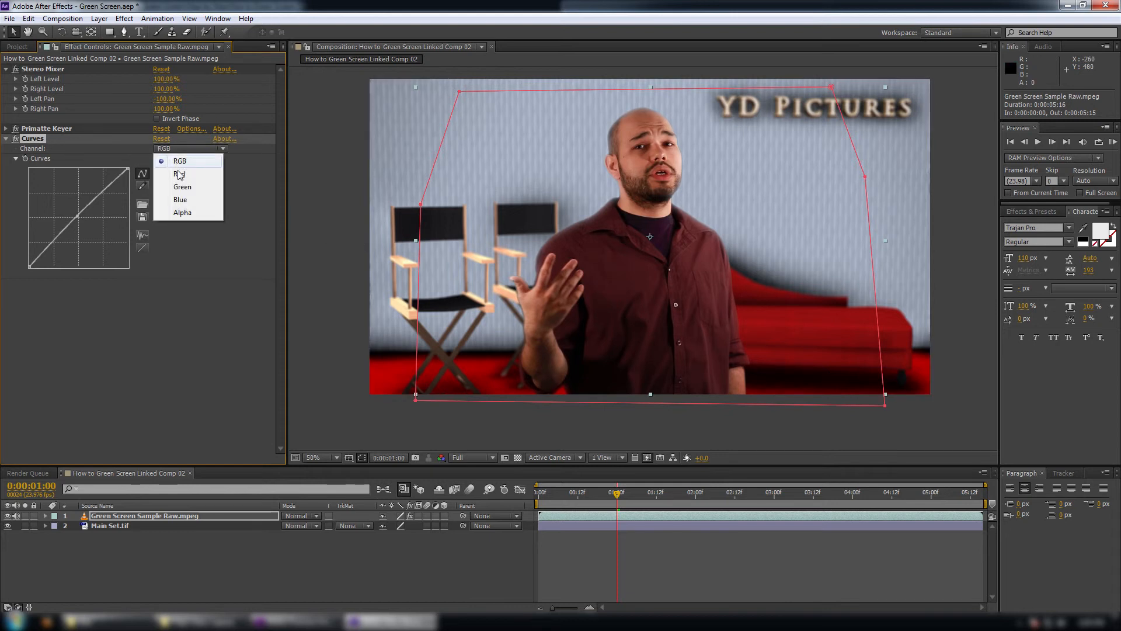
{"action": "left_click", "coordinate": [182, 201]}
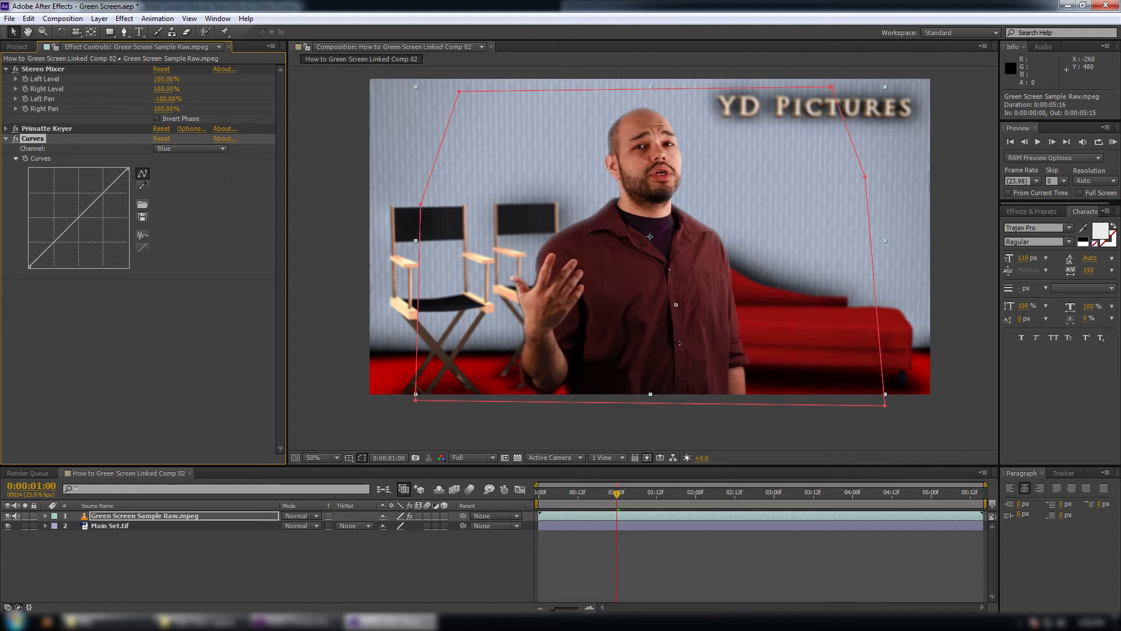
{"action": "left_click_drag", "start_coordinate": [78, 217], "coordinate": [78, 216]}
{"action": "left_click", "coordinate": [331, 556]}
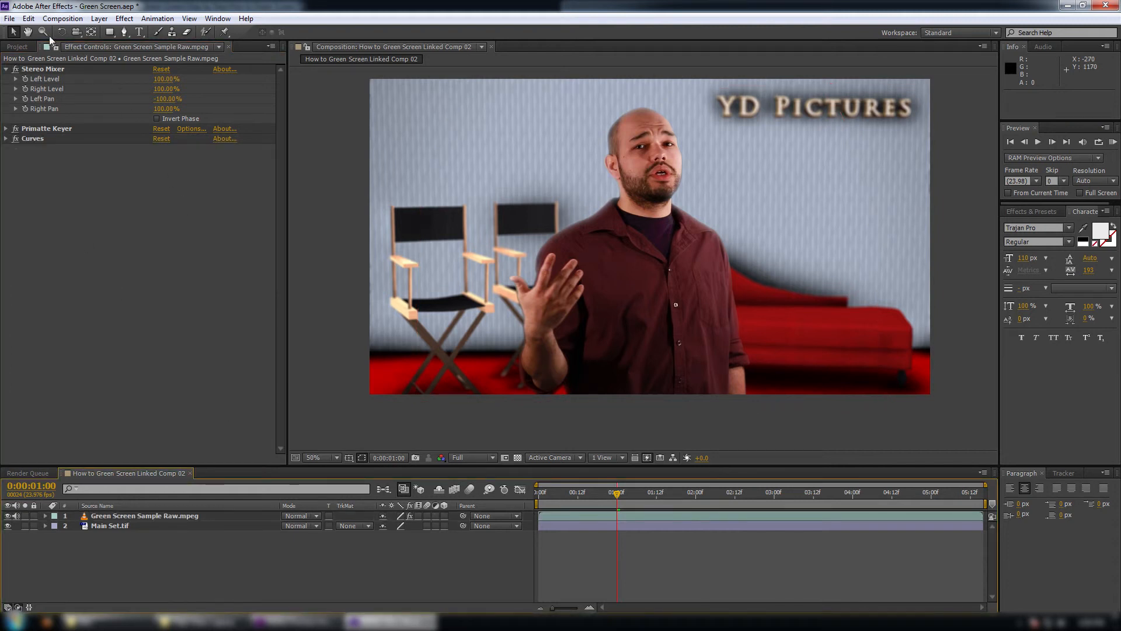
Step: Save the Green Screen.aep project
{"action": "left_click", "coordinate": [10, 18]}
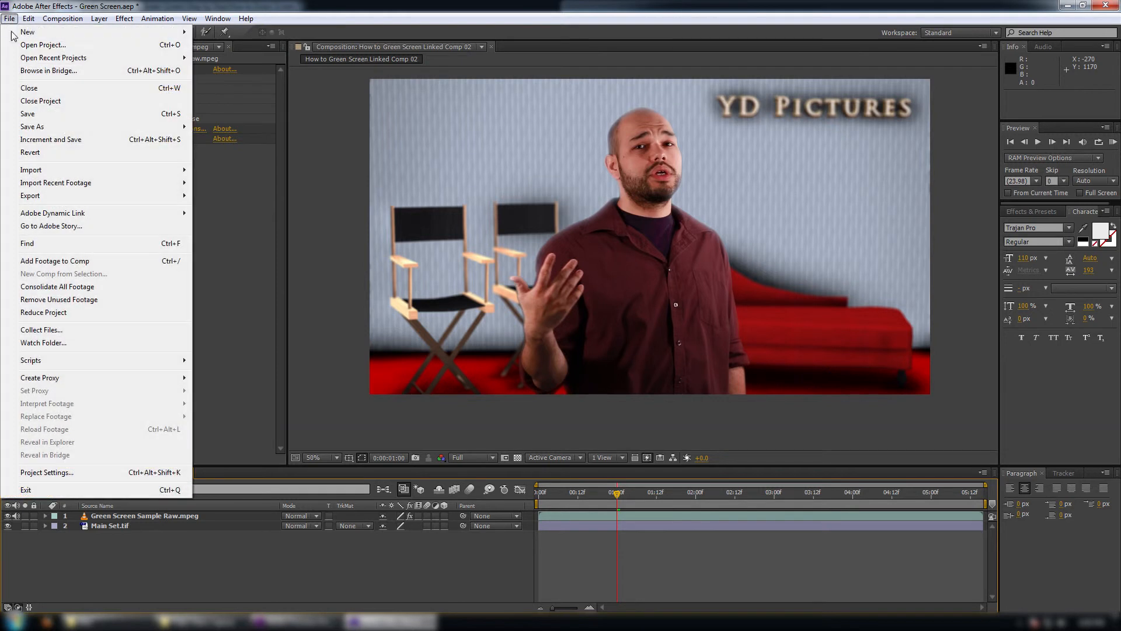
{"action": "left_click", "coordinate": [29, 113]}
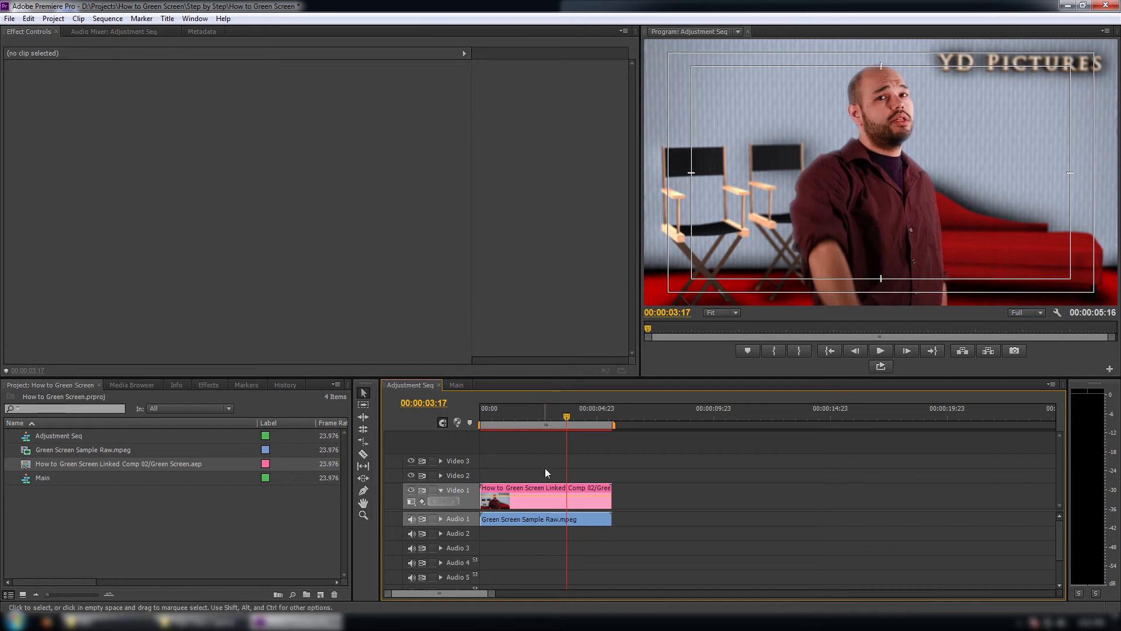
Step: In Premiere Pro, check the keyed shot in the Main sequence, and bring up the linked composition clip's options in Adjustment Seq
{"action": "left_click", "coordinate": [456, 384]}
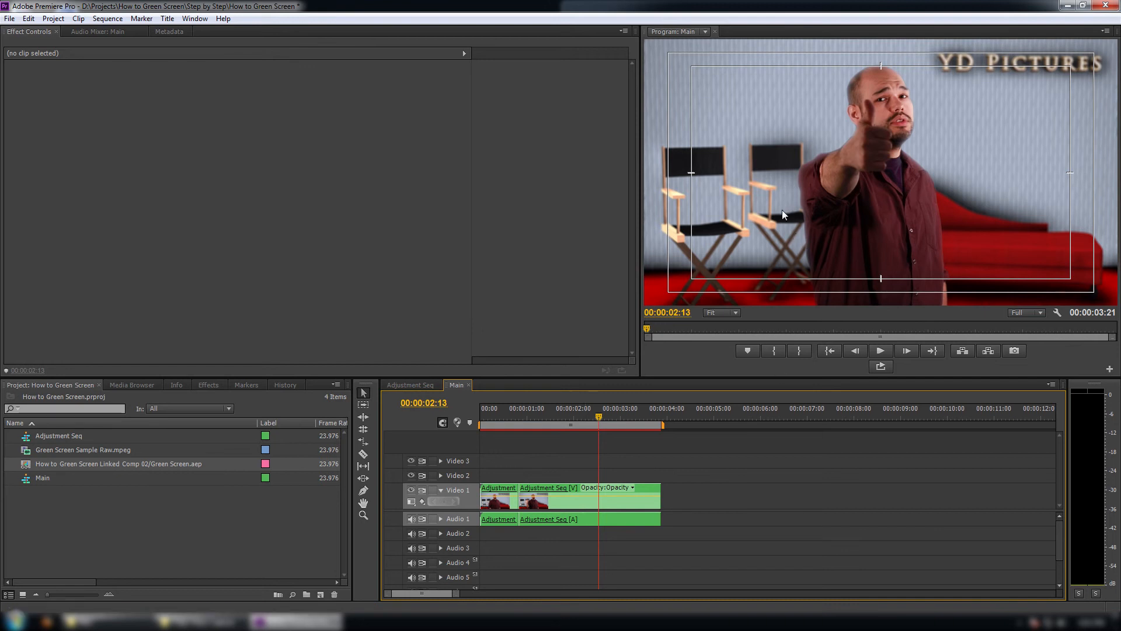
{"action": "left_click", "coordinate": [410, 386]}
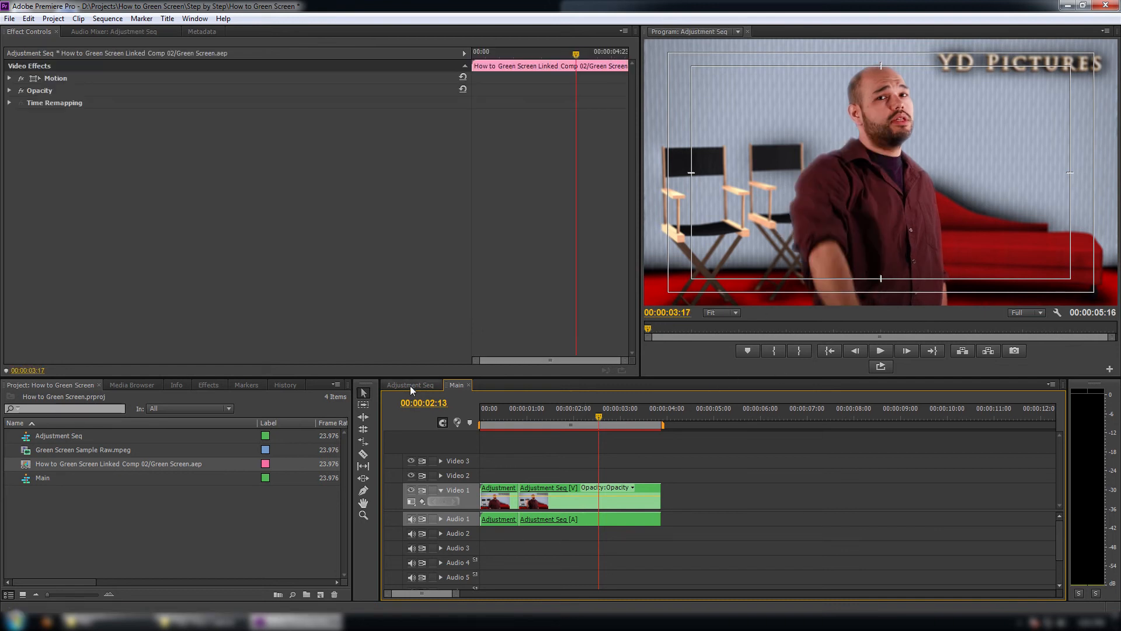
{"action": "right_click", "coordinate": [530, 503]}
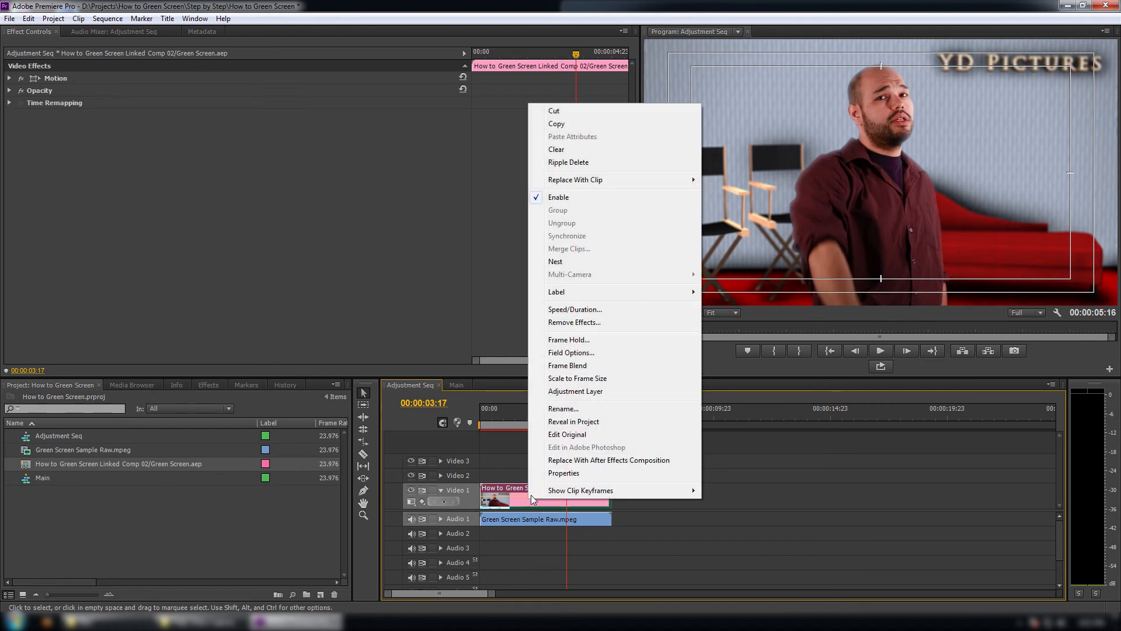